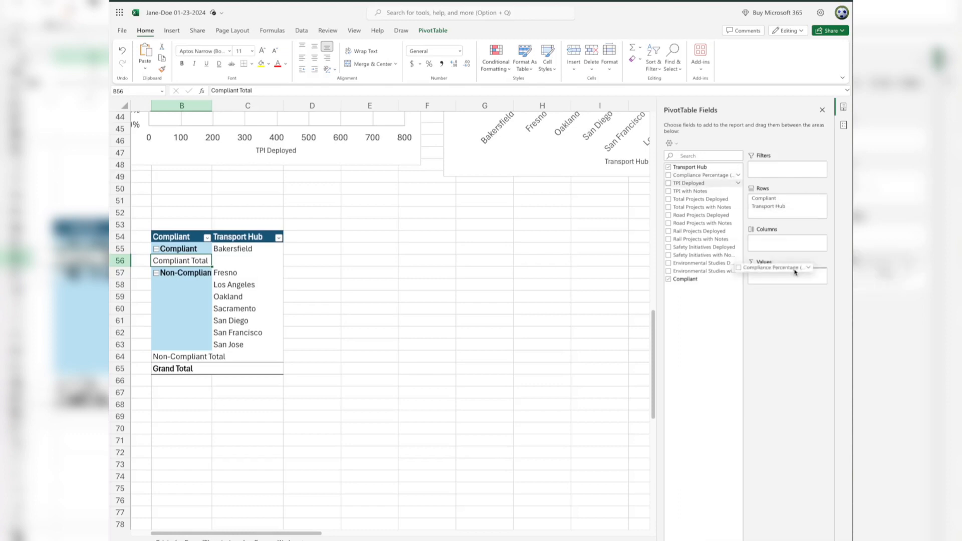
Step: Remove the PivotTable's grand totals and subtotals, and repeat its item labels on every row
left_click(844, 126)
left_click(713, 198)
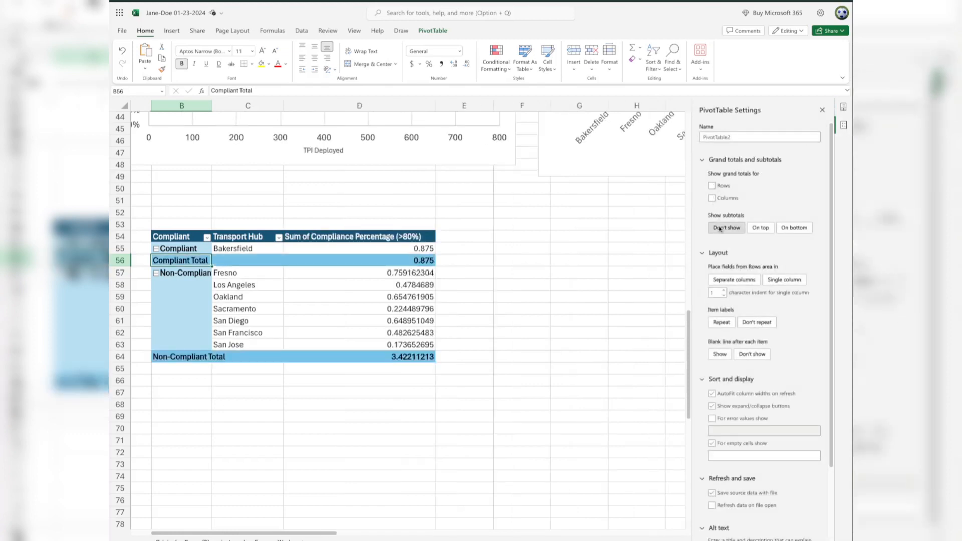
left_click(727, 227)
left_click(722, 322)
Step: Format the Sum of Compliance Percentage (>80%) values in the PivotTable as percentages
left_click(360, 105)
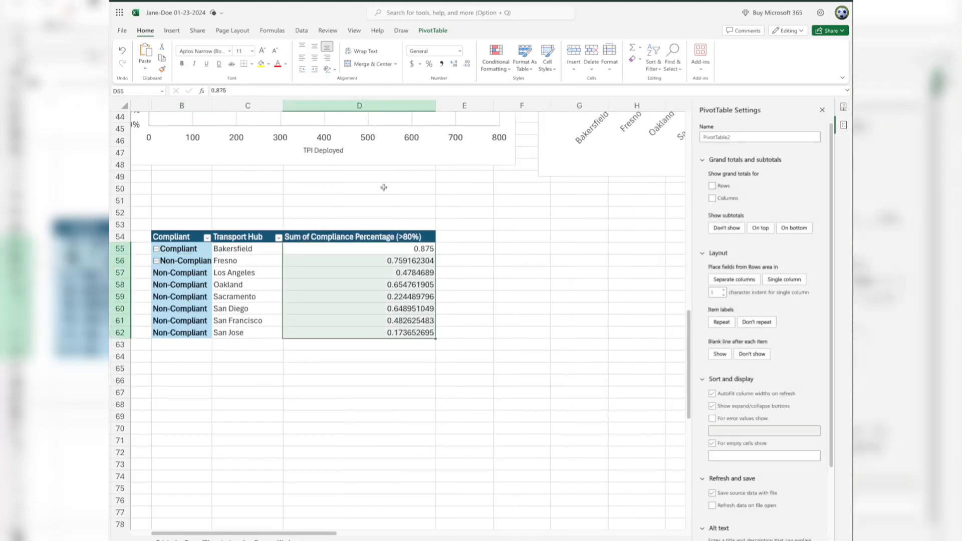
left_click(429, 64)
left_click(521, 236)
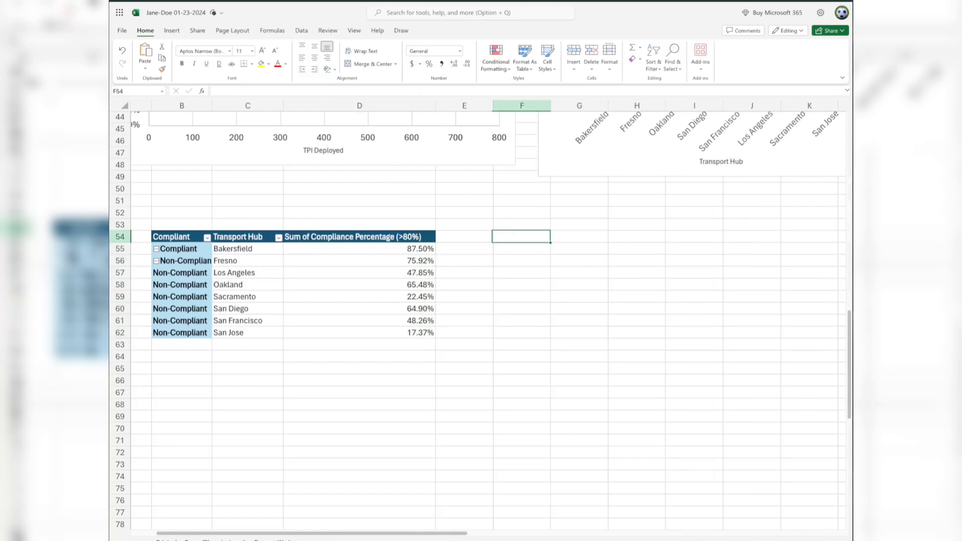
left_click(378, 275)
left_click(630, 58)
left_click(580, 393)
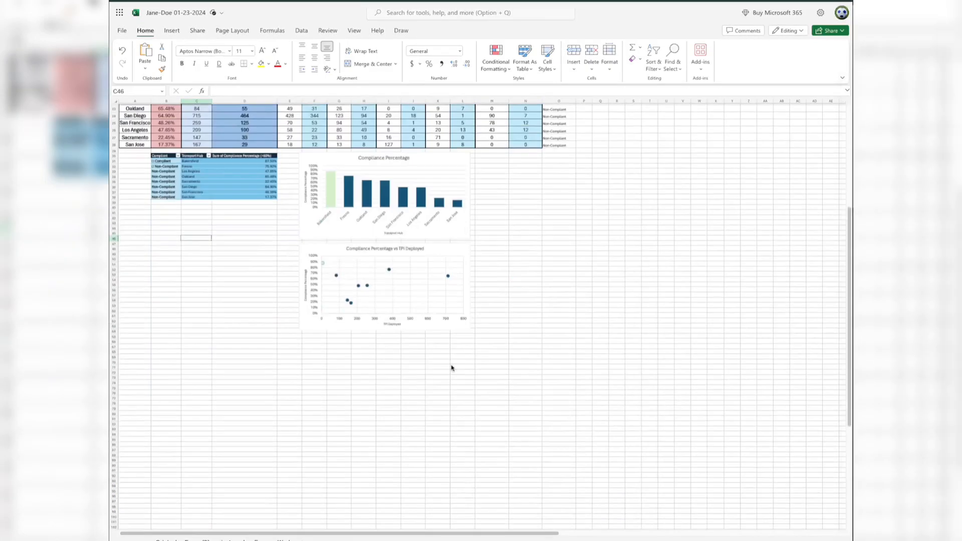
Step: Merge cells B67:L67 below the scatter chart and format them with font size 26 and left alignment
left_click_drag(151, 344, 475, 344)
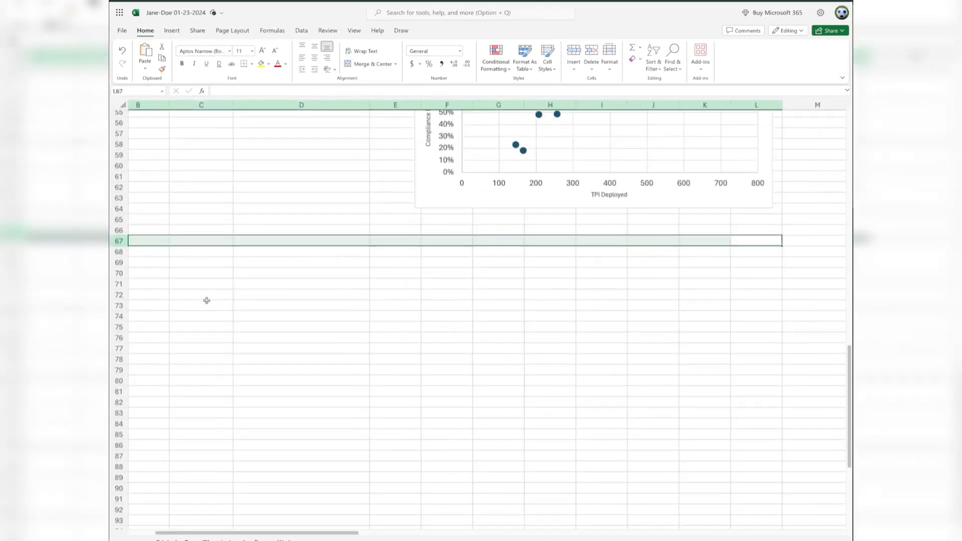
left_click(372, 65)
left_click(252, 52)
left_click(245, 174)
left_click(302, 58)
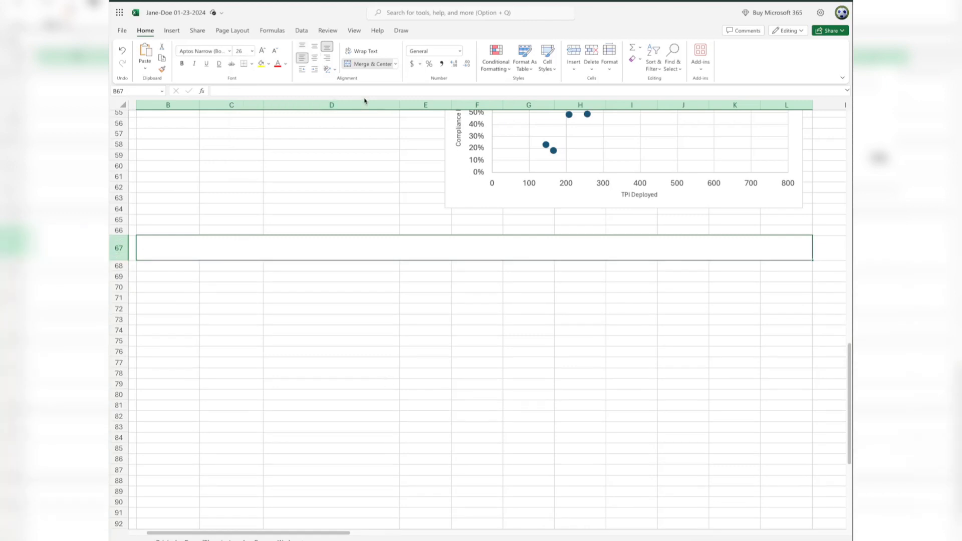
Step: Enlarge the formula bar and enter the heading "Executive Summary:" followed by a blank line in the merged cell B67
left_click(848, 90)
scroll(211, 357, "up", 1)
left_click_drag(251, 534, 218, 534)
scroll(281, 469, "down", 1)
left_click_drag(299, 534, 328, 534)
left_click(348, 172)
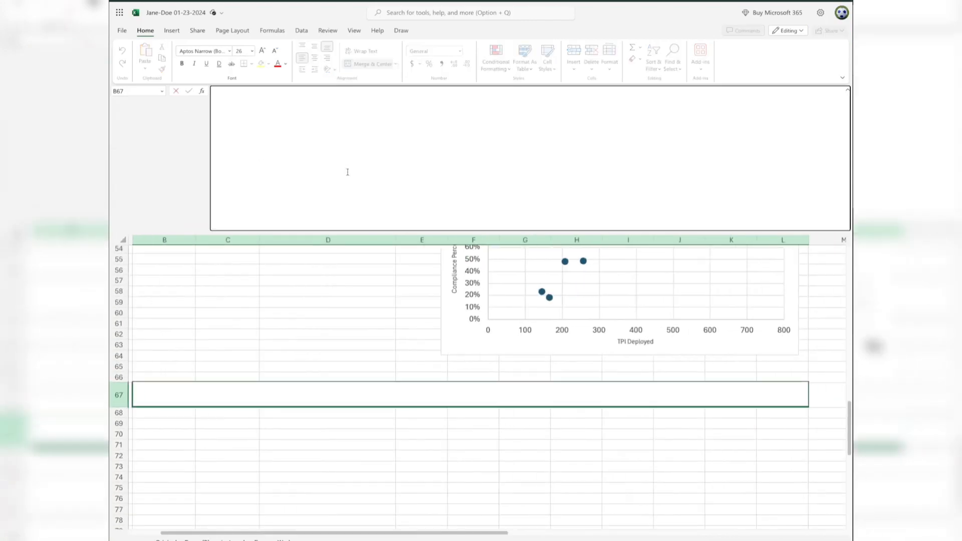
key("super+Tab")
left_click(747, 142)
type("Executive Summary:")
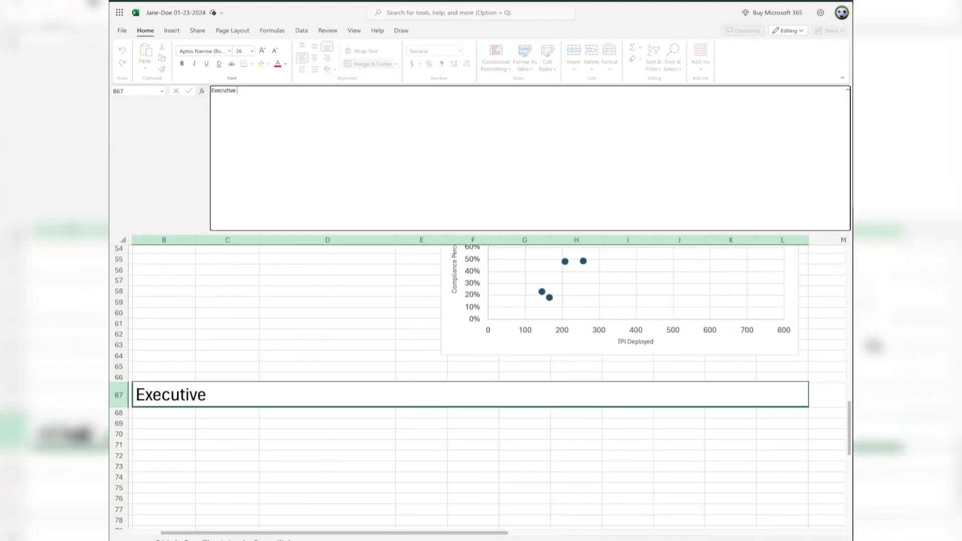
key("alt+Return")
key("alt+Return")
Step: Write that Caltrans' data revealed significant variances in TPI compliance rates across California cities, with only Bakersfield achieving the target at 87.50%
type("The examin")
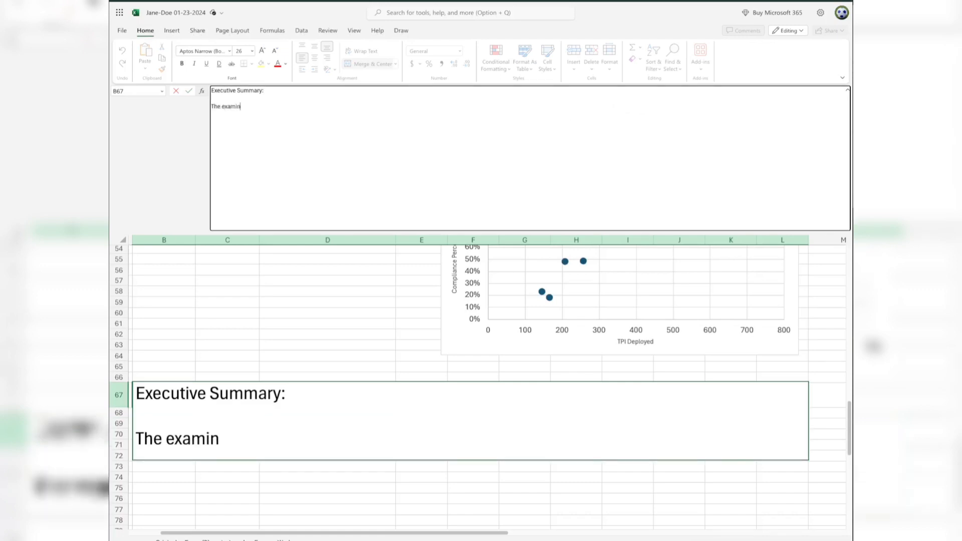
type("ation of Caltrans' data revealed significa")
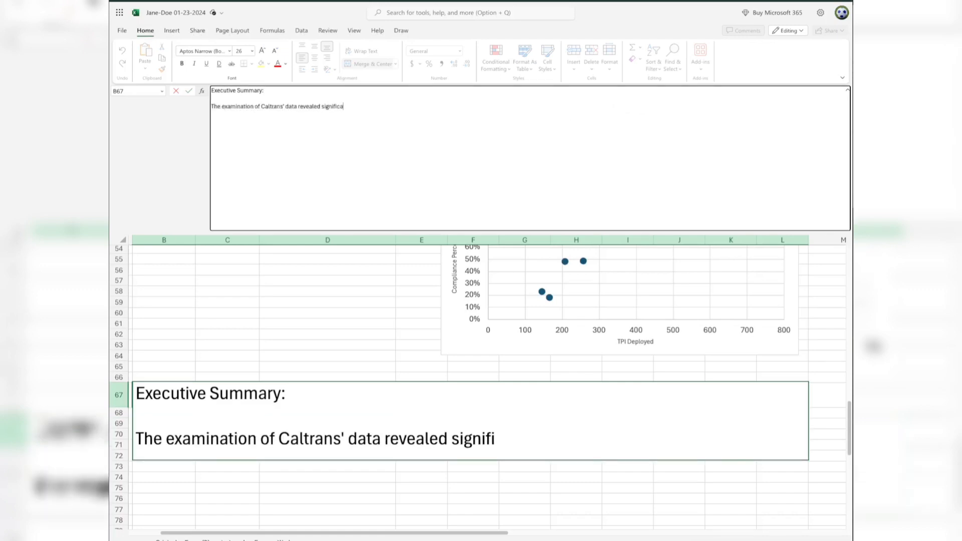
type("nt variances in compliance rats")
type("s fo")
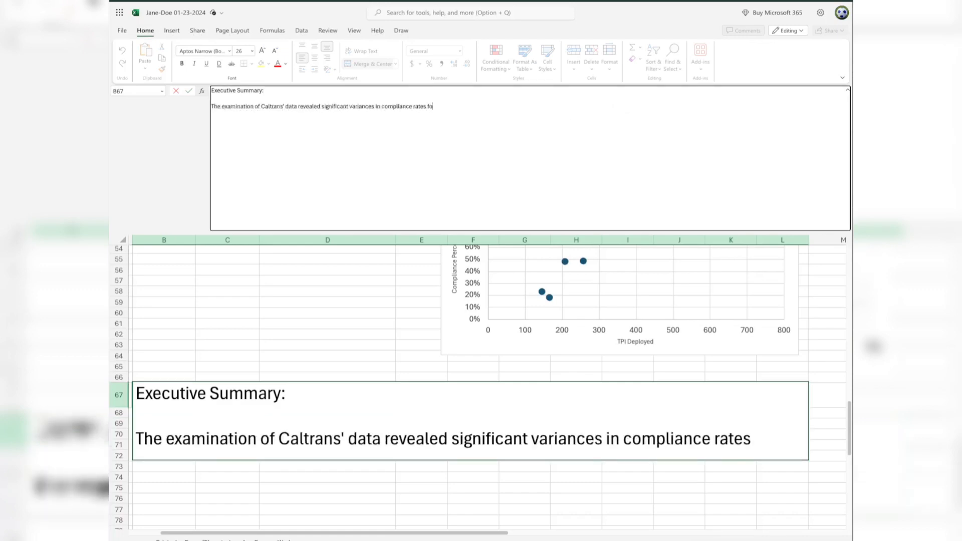
type("r Transportation Project Initiatives (TPI) ac")
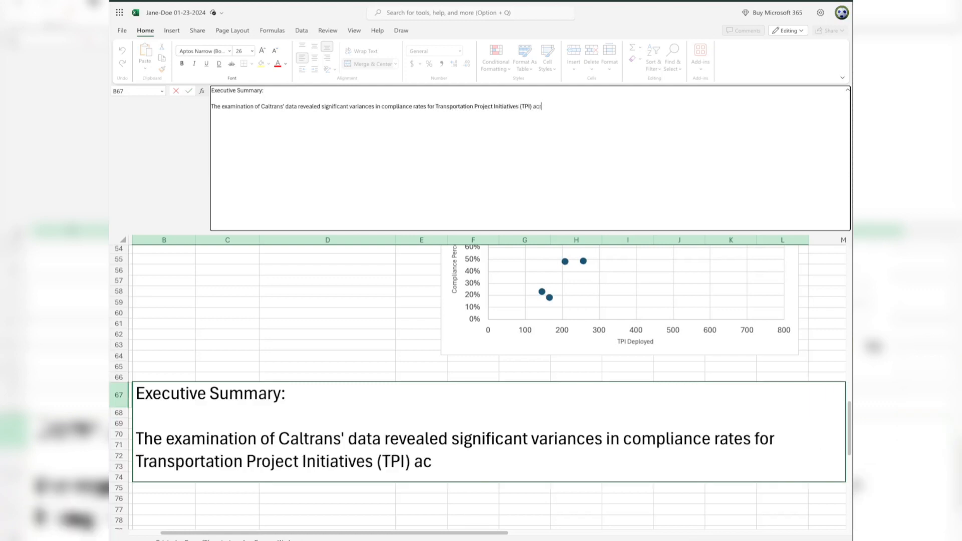
type("ross California cities. Notably, only Ba")
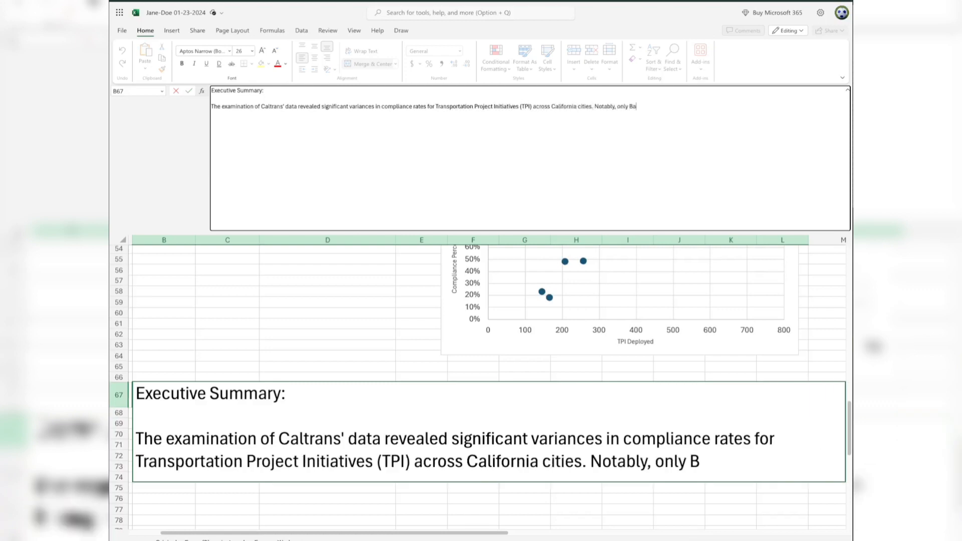
type("kersfield achieved the target wit")
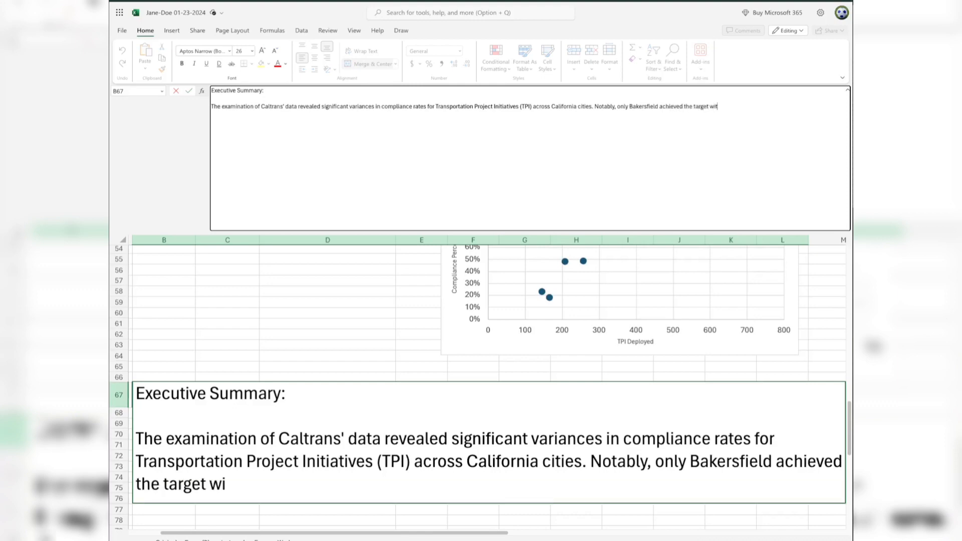
type("h an 87.50% compliance rate. Apart from")
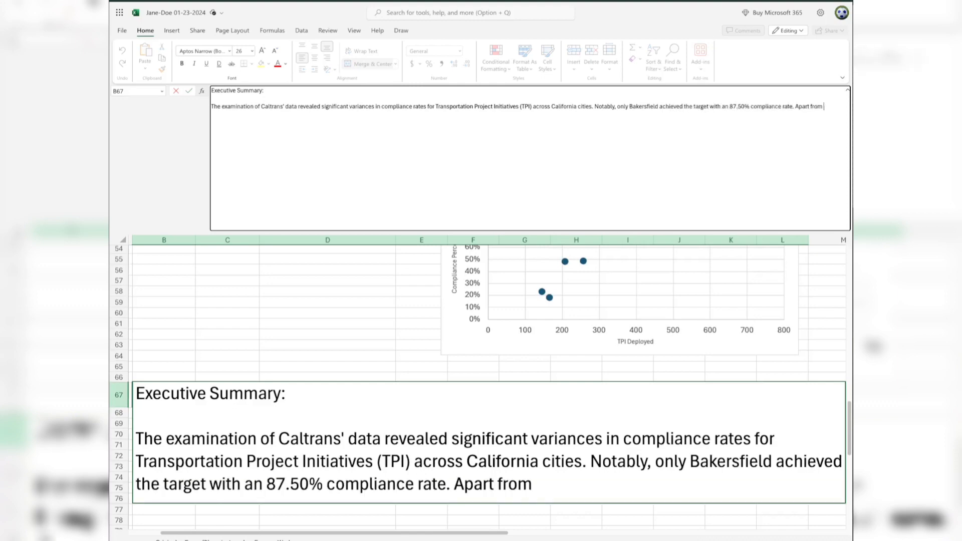
Step: Add that, apart from Bakersfield, compliance rates ranged from a low of 17.37% in San Jose to a near-target 75.82% in Fresno
type(" Bakersfield, compliance rates ranged from a low of 17.37")
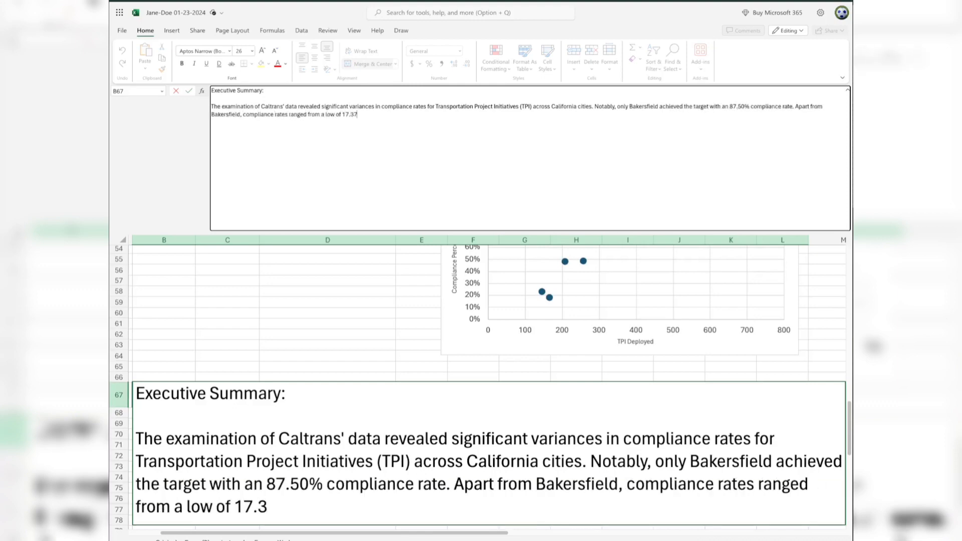
type("% in San Jose to a near-target 75.82%")
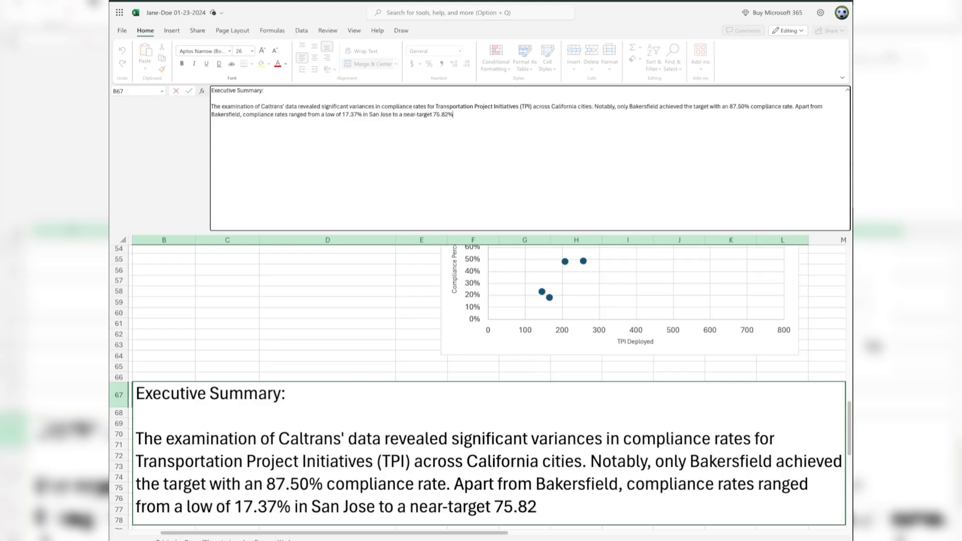
type(" We observed no direct")
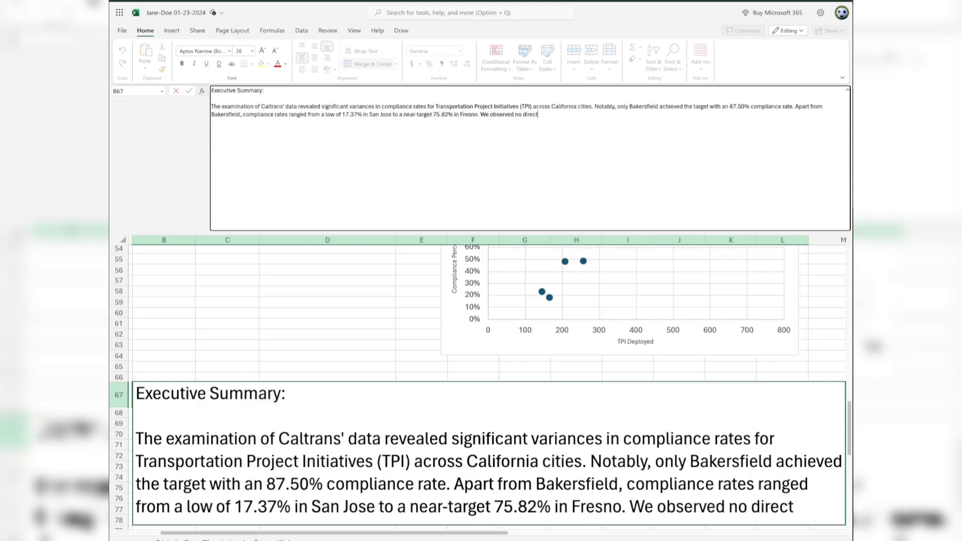
Step: State that no direct link was observed between TPI deployment volume and compliance rates, suggesting that other factors are influencing these outcomes
type(" link between")
scroll(394, 317, "down", 3)
type("the")
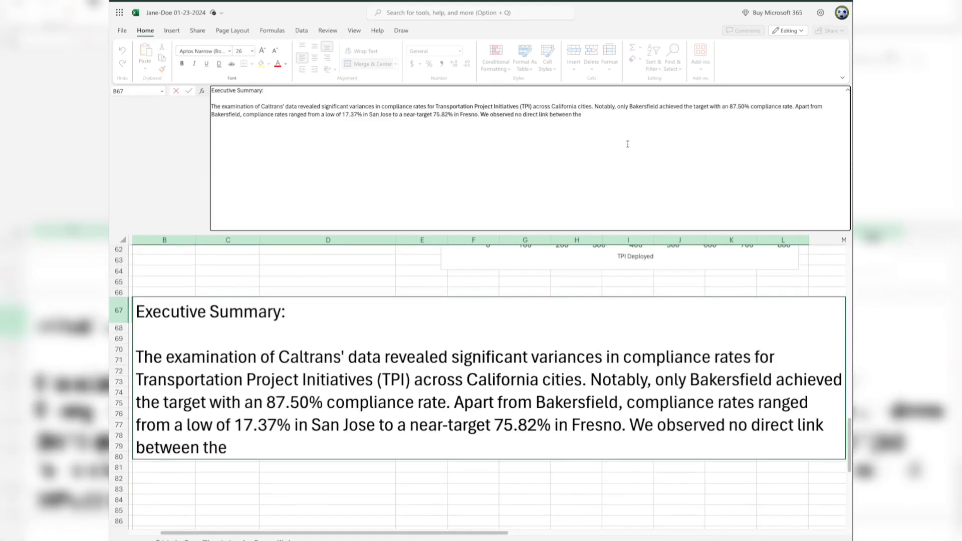
type(" volume of TPI deployments and co")
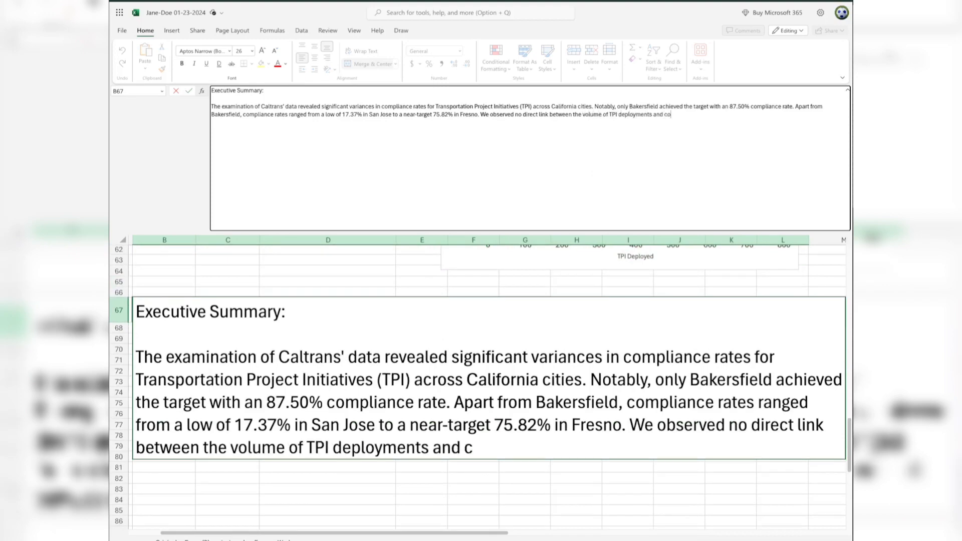
type("mpliance rates, suggesting that other factors are influencing these outcomes. Inter")
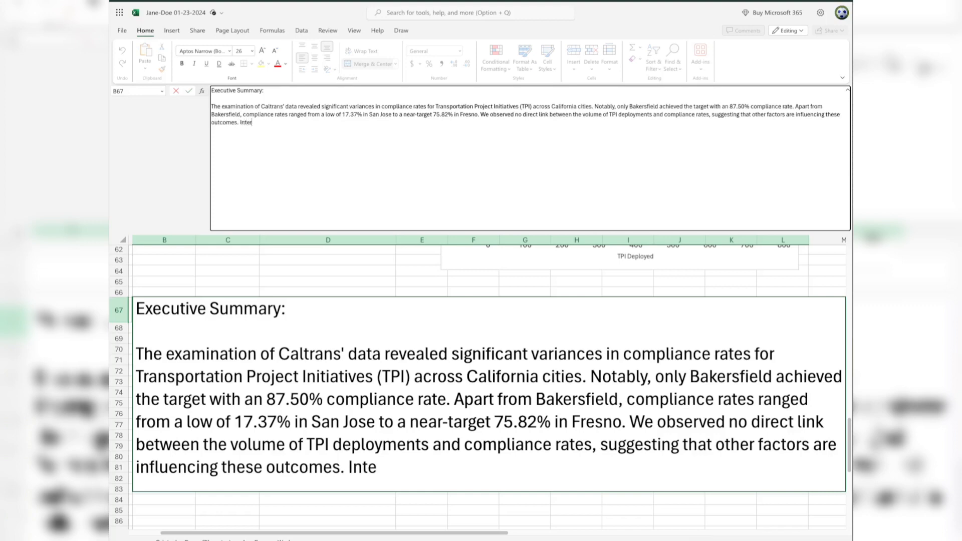
Step: Finish the summary by noting that cities with fewer but effectively managed TPI deployments, such as Bakersfield, demonstrated higher compliance levels
type("estingly, cities with fewer but effect")
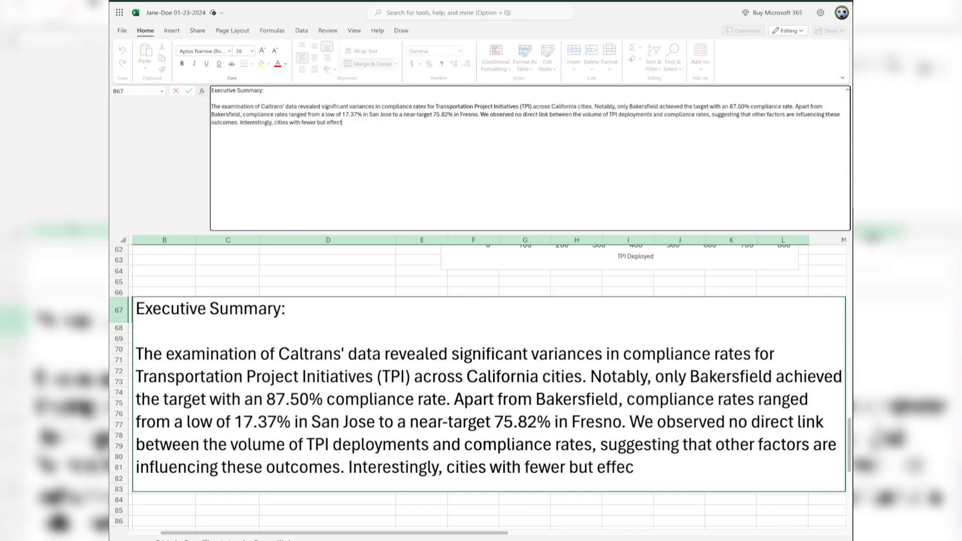
type("ively managed TPI deployments, such as Bakersfield")
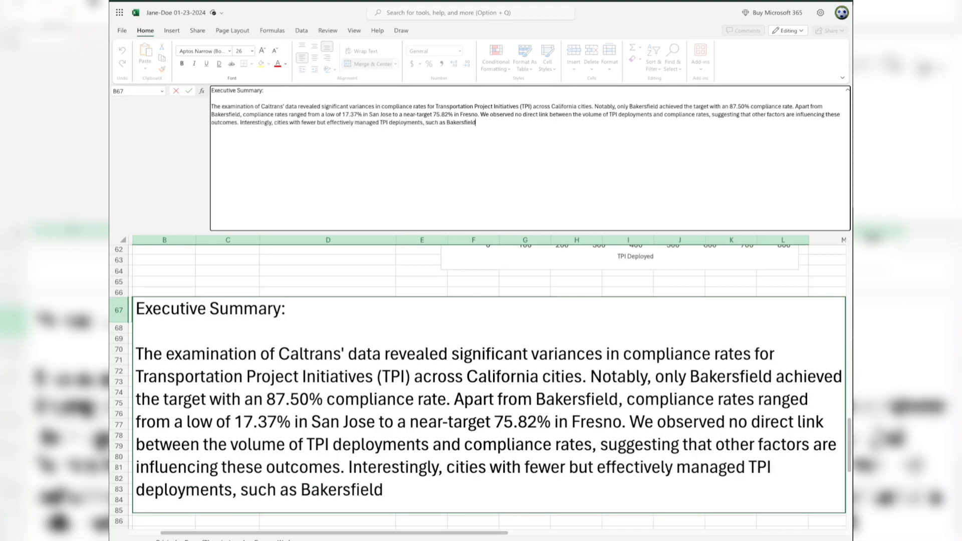
type(", demonstrated higher compliance levels.")
key("Return")
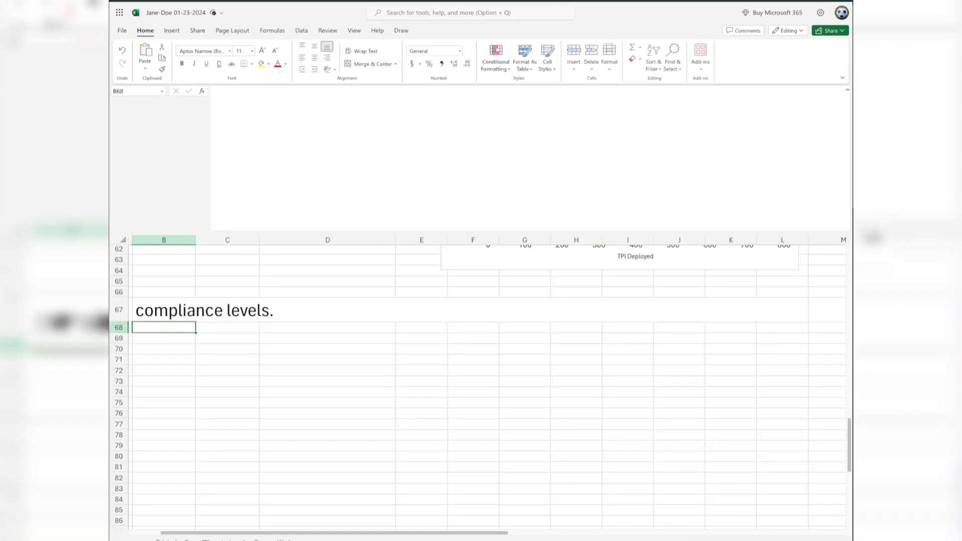
Step: Increase the height of row 67 to fit the whole executive summary and shrink the formula bar
left_click(150, 314)
left_click_drag(120, 322, 121, 507)
scroll(122, 451, "down", 2)
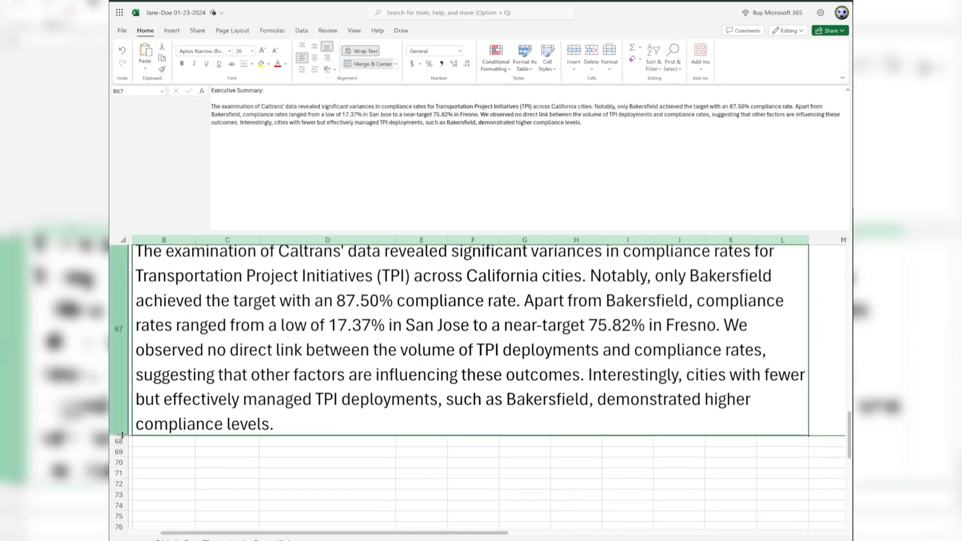
left_click_drag(123, 435, 122, 471)
left_click_drag(241, 232, 240, 169)
scroll(221, 381, "up", 1)
Step: Merge cells B69:L69 below the executive summary and set their font size to 26
left_click_drag(173, 436, 782, 436)
left_click(373, 64)
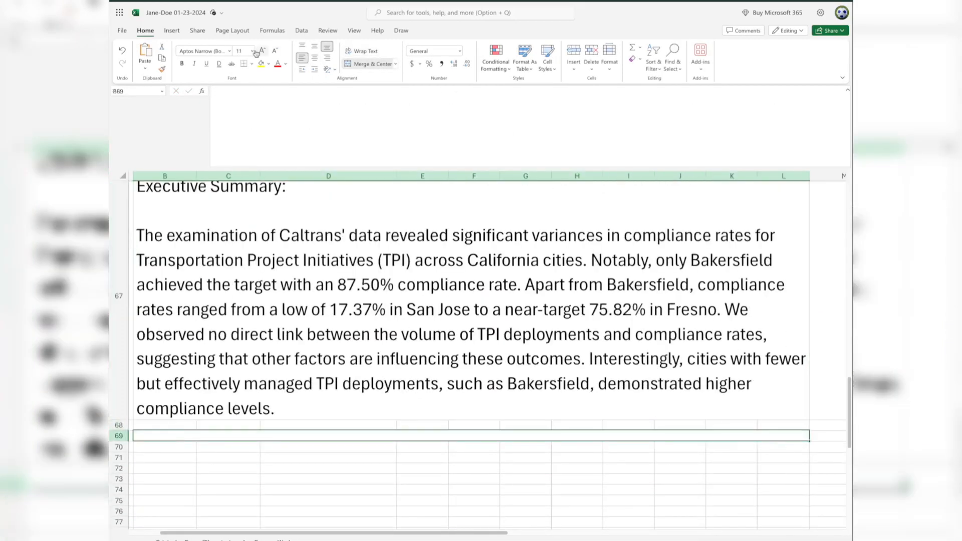
left_click(253, 52)
left_click(243, 188)
Step: Enter "Recommendations:" in B69, followed by the paragraph "Based on our findings, we propose focused actions in three key areas:"
scroll(329, 316, "down", 4)
left_click(295, 127)
type("Recommendations:")
key("alt+Return")
key("alt+Return")
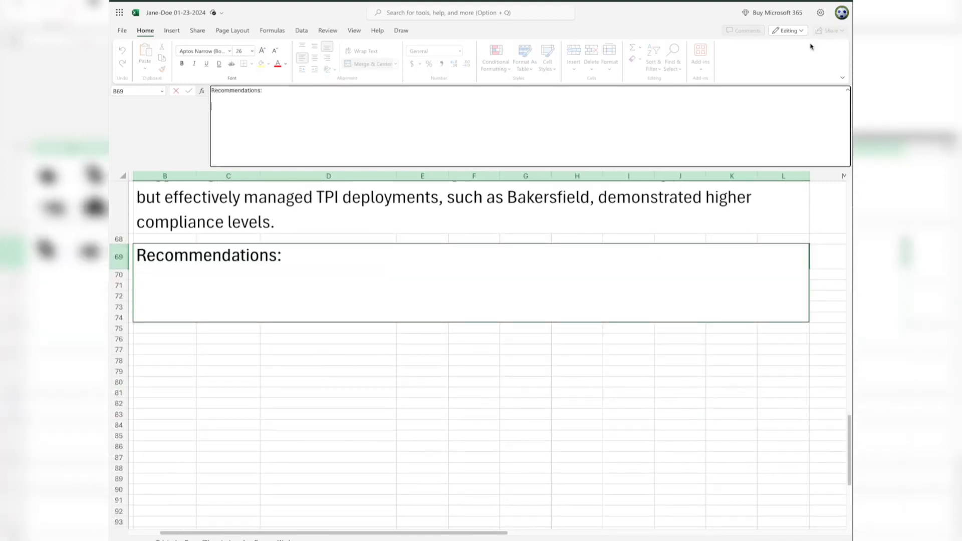
type("Based on our findings, we pro")
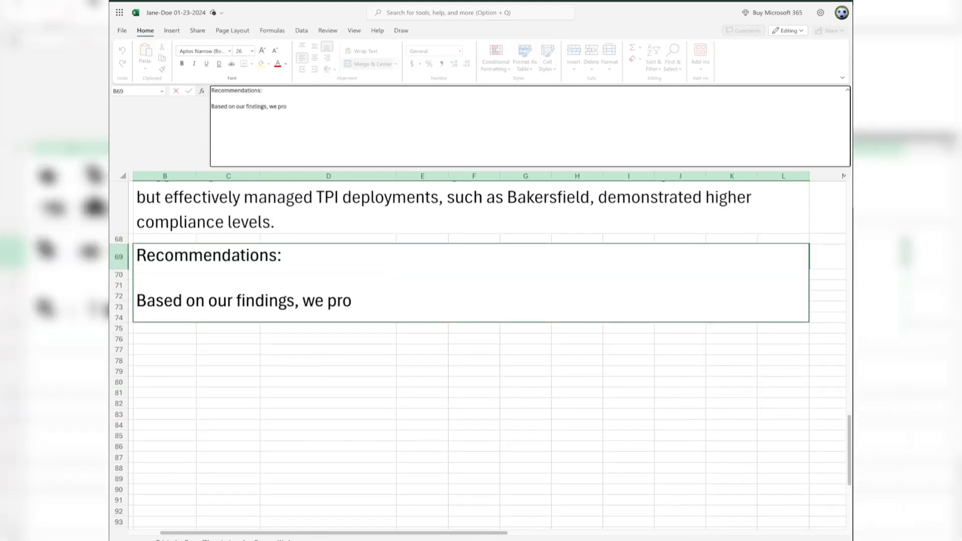
type("pose focused actions in three key areas:")
key("alt+Return")
key("alt+Return")
Step: Write the "Focused Training:" item recommending intensified training in documentation and compliance practices for lower-compliance cities like Sacramento and San Jose
type("Focused Trainnig")
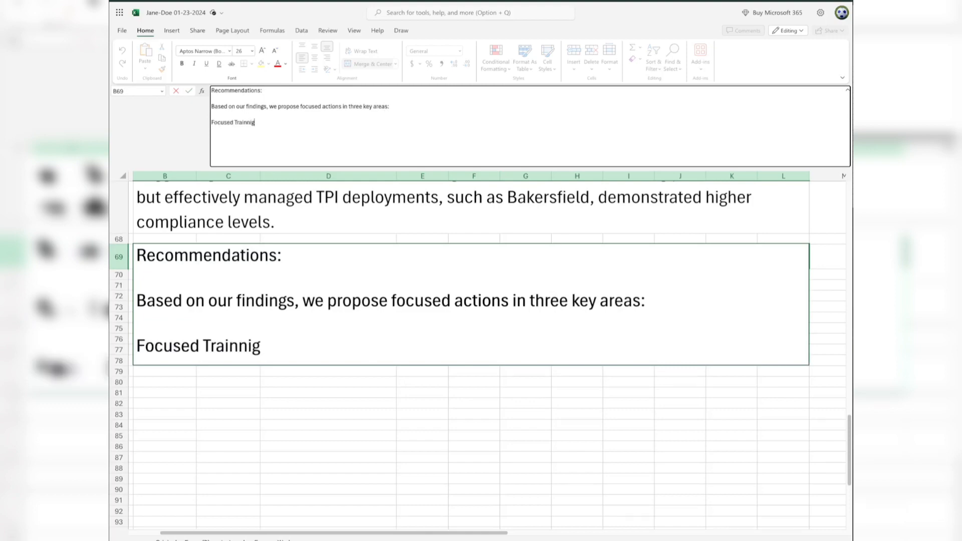
type(": Cities like Sacramento and San Jose, whih")
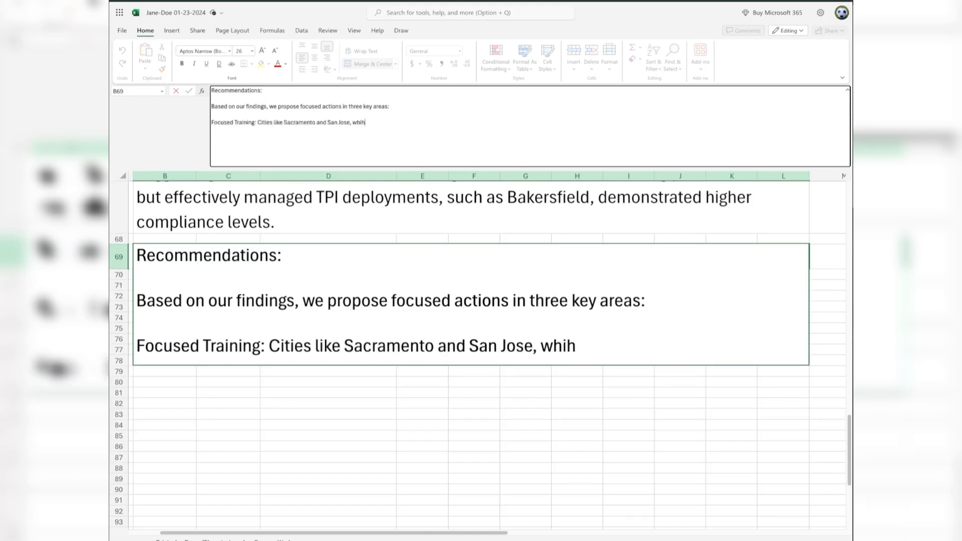
key("BackSpace")
type("ch showed lower compliance, sohuld")
key("BackSpace")
key("BackSpace")
key("BackSpace")
key("BackSpace")
key("BackSpace")
type("hould receie")
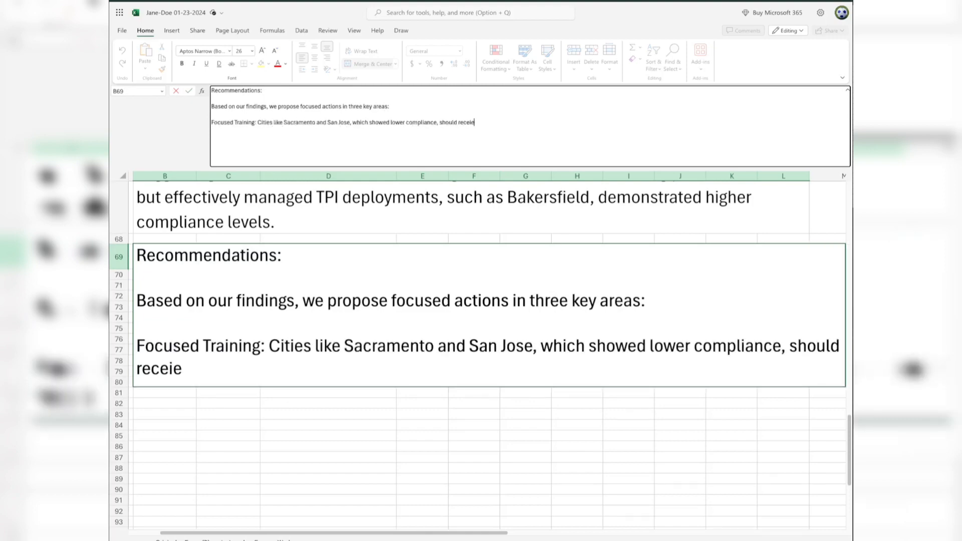
key("BackSpace")
type("ve intensified training to enhanc")
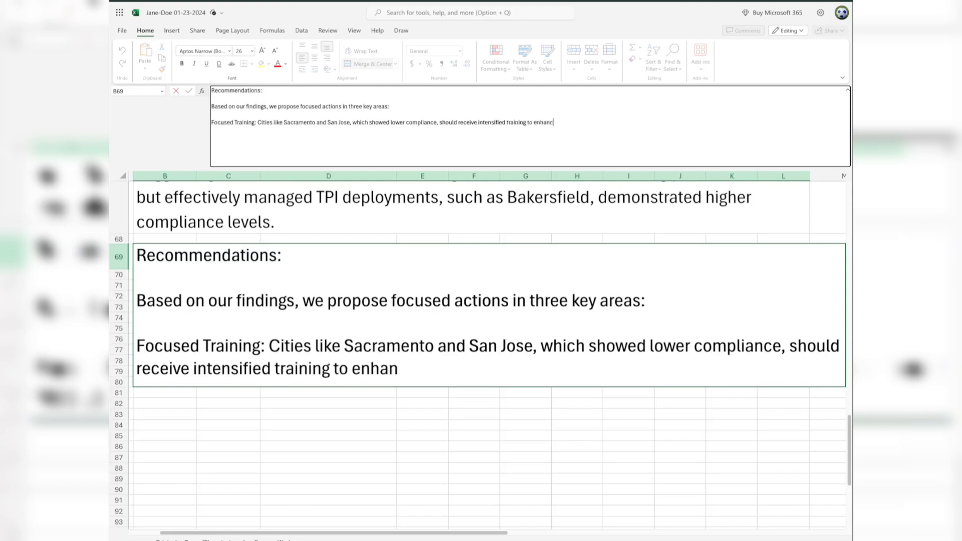
type("e their documentation and compliance practices. Such targeted")
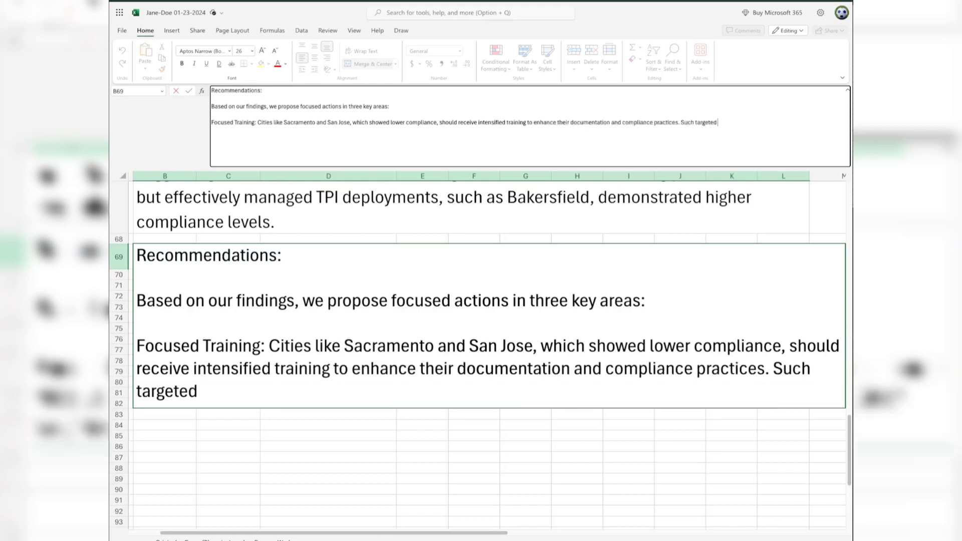
Step: Complete the Focused Training item by stating that targeted training can notably improve their compliance rates, and leave a blank line
type(" training can notably improve their compliance rates.")
key("alt+Return")
key("alt+Return")
Step: Write the "Standardize Processes:" item calling for uniform TPI management practices across all cities and a compliance baseline they can achieve or surpass
type("S")
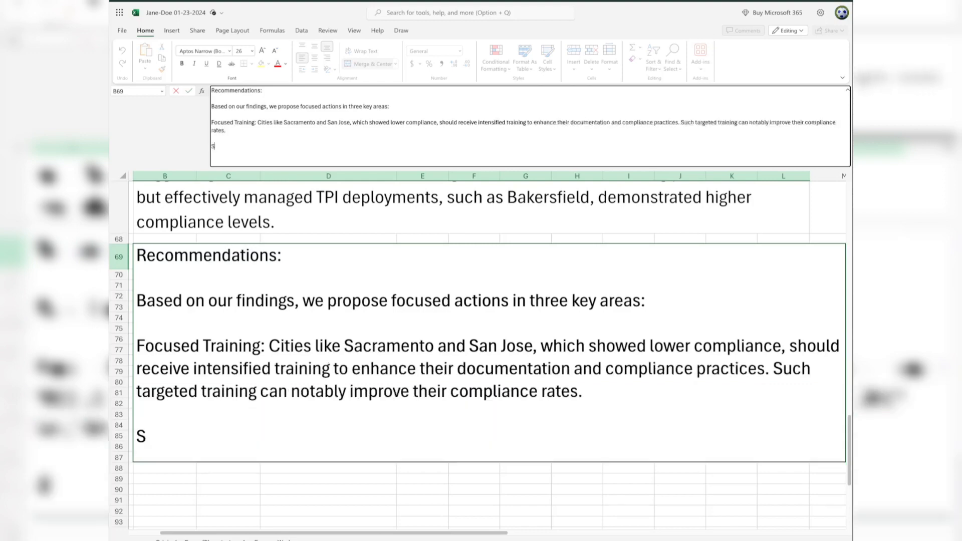
type("tandardize Processes: Implementing unif")
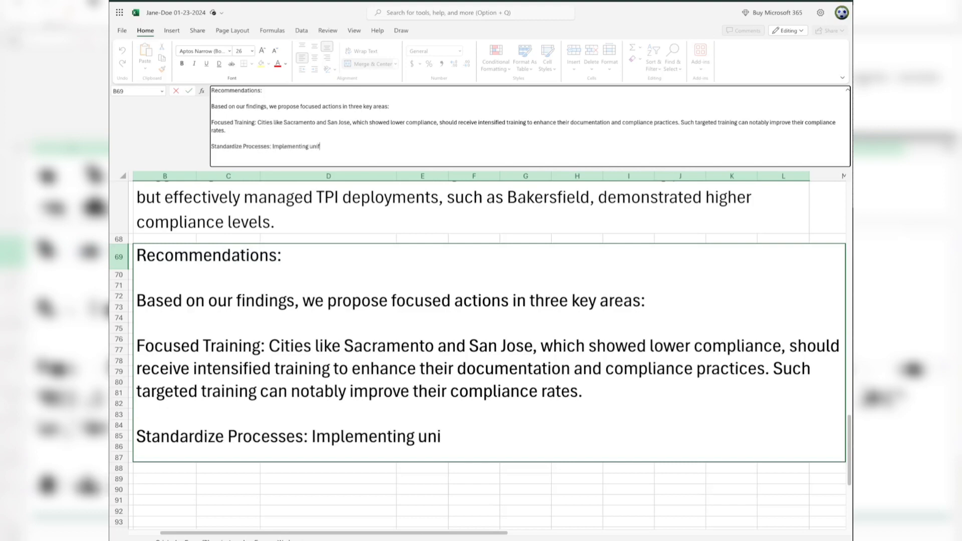
type("orm practices for TPI management across all cities in imper")
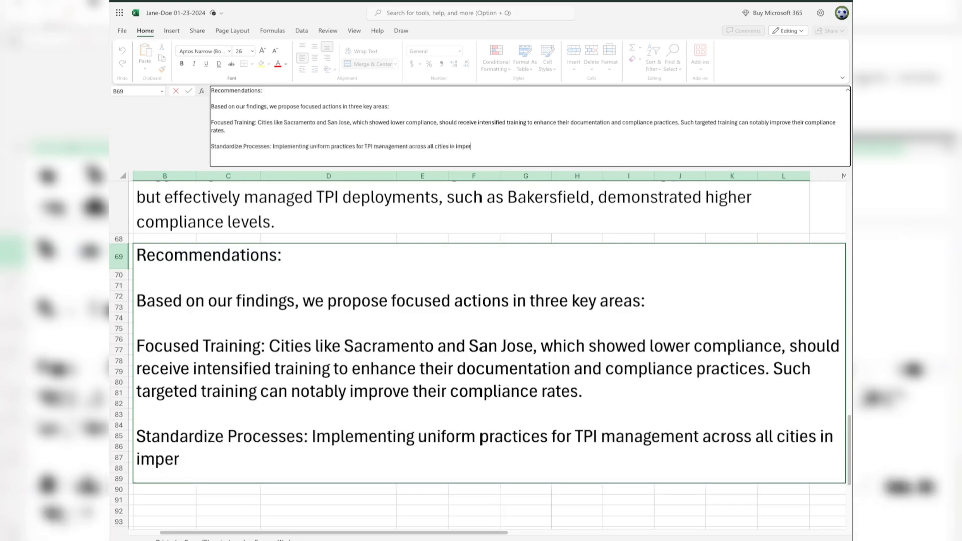
type("ative. Standardization can estabnl")
type("sh")
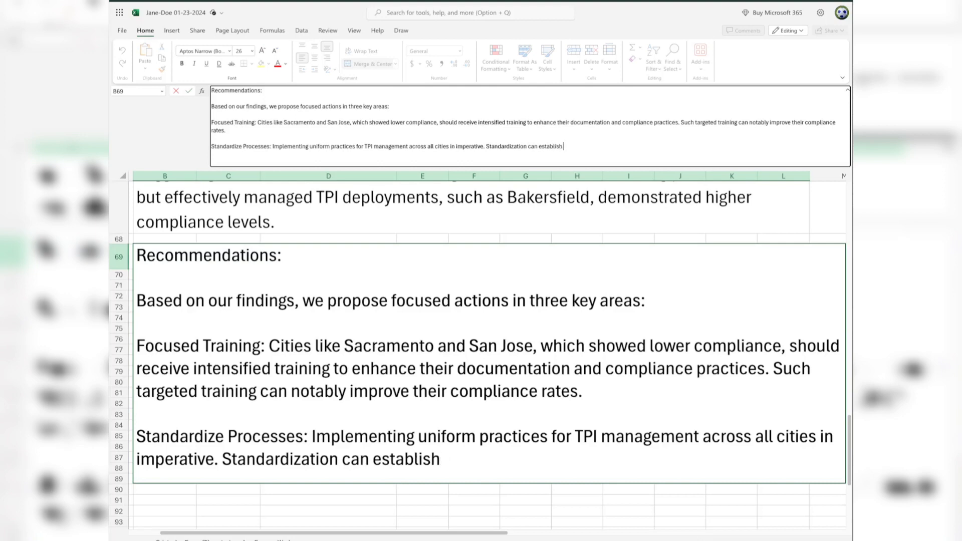
type(" a compliance baseline that all cities can achieve or surpas")
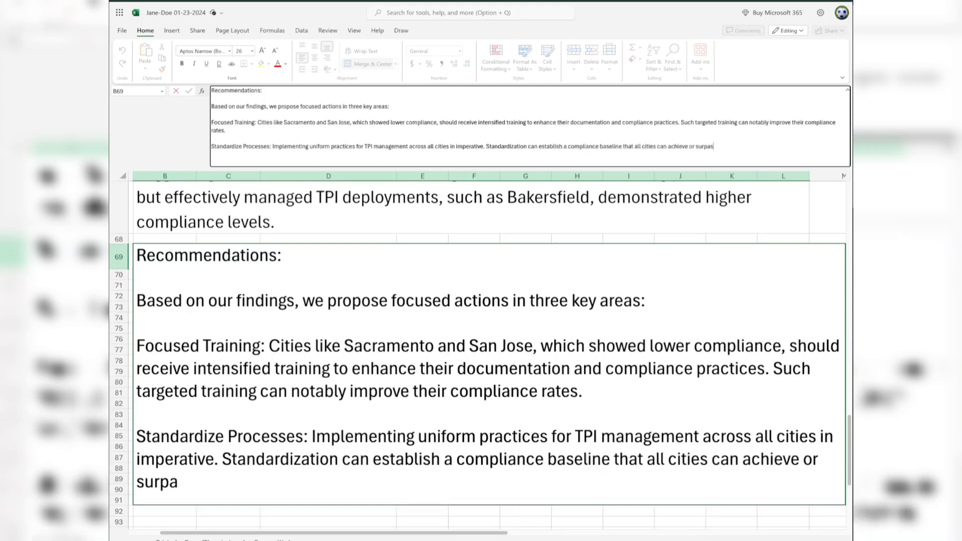
type("s.")
key("alt+Return")
Step: Commit the text in B69 and enlarge row 69 to make room for the recommendations
scroll(665, 333, "down", 2)
left_click(189, 91)
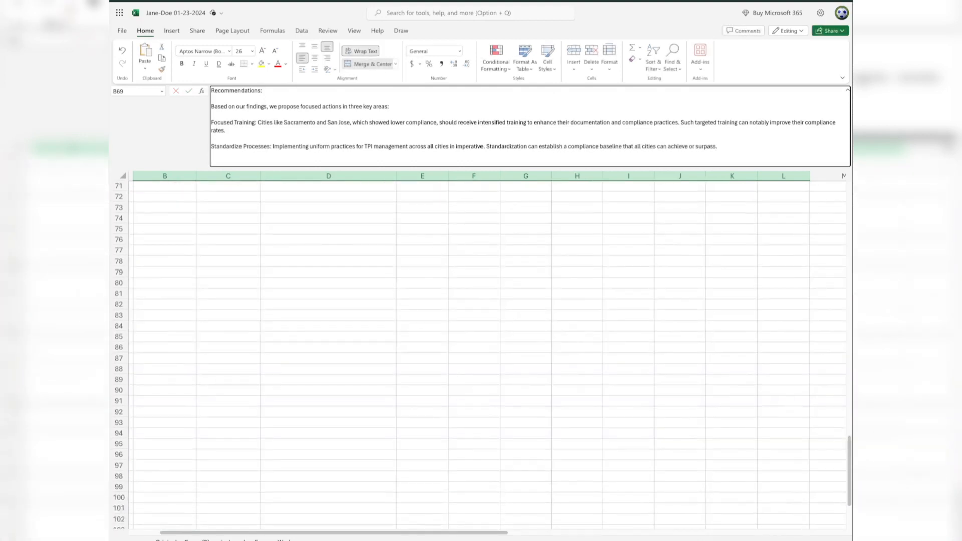
scroll(312, 200, "up", 2)
left_click_drag(126, 257, 127, 414)
Step: Begin a third recommendation with "Increase Audits: Conducting regular and more" and make row 69 taller
left_click(750, 151)
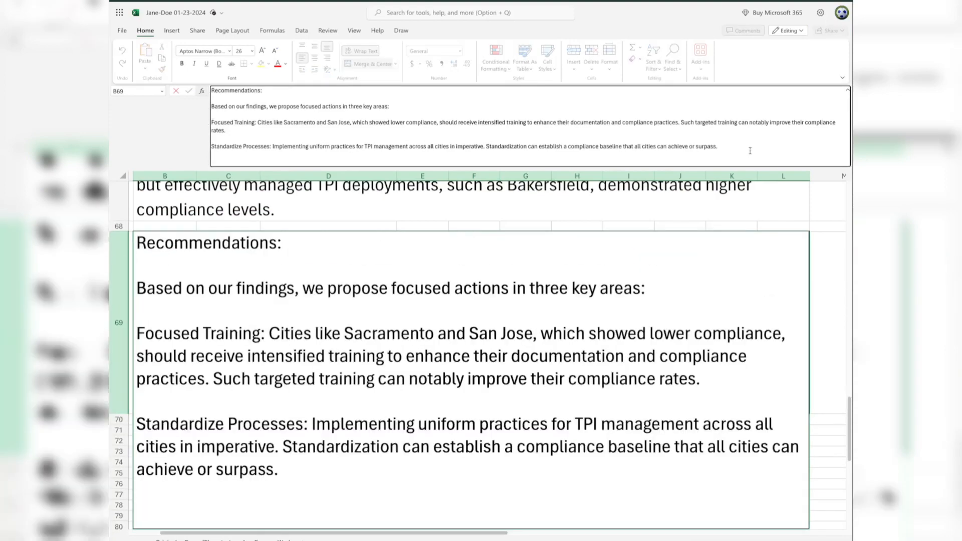
key("alt+Return")
type("Increase Audits: Cond")
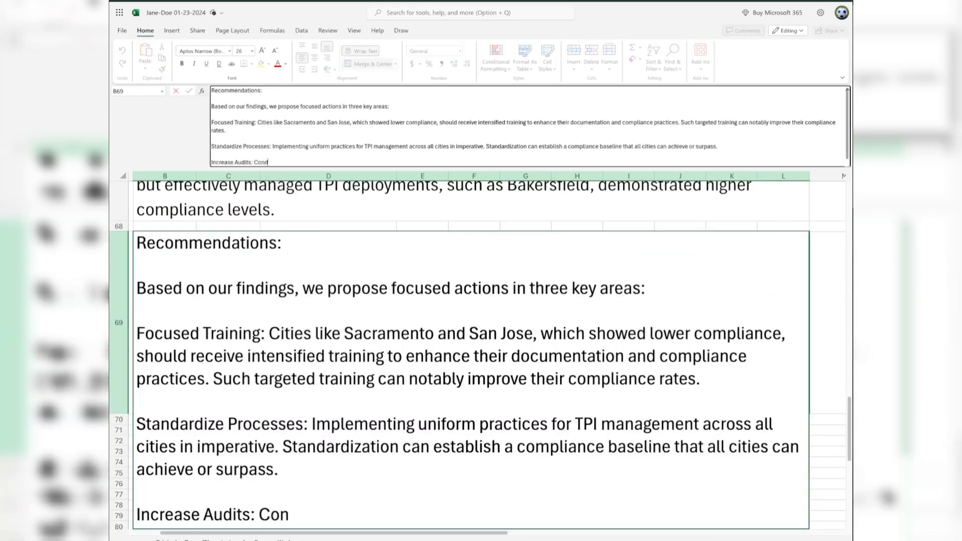
type("ucting regular and more")
key("ctrl+Return")
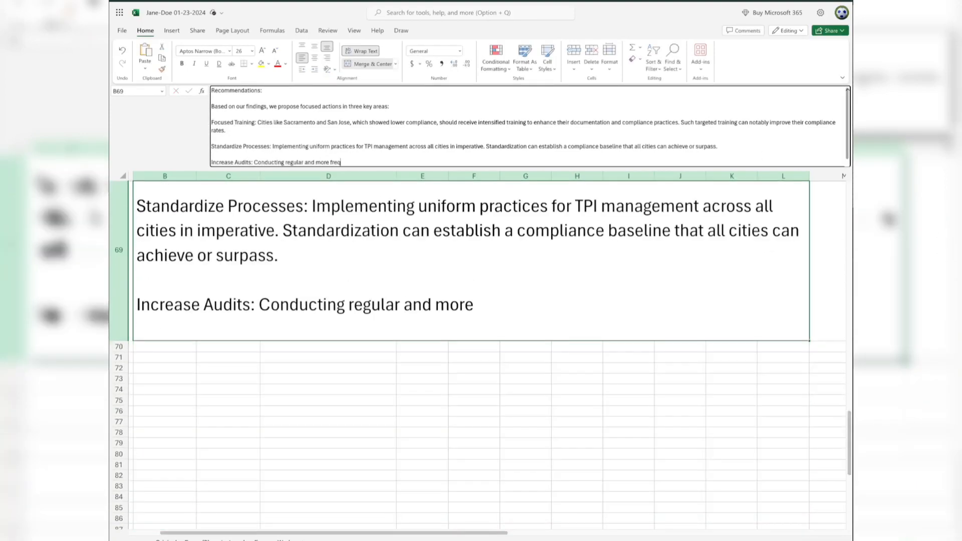
left_click_drag(124, 341, 124, 402)
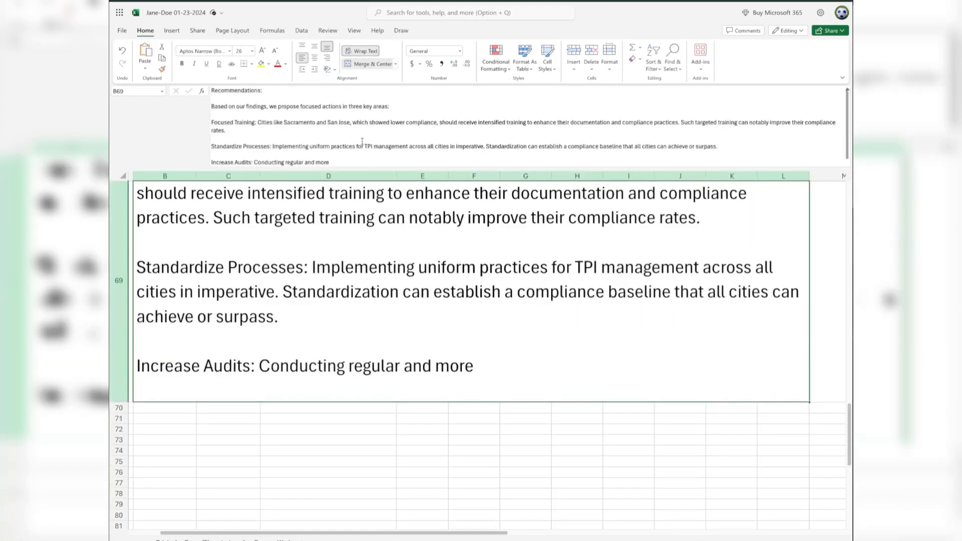
Step: Complete the Increase Audits item: frequent audits offer real-time feedback to refine practices and boost compliance, and proactive auditing helps rectify non-compliance early on
left_click(360, 142)
type("frequent aud")
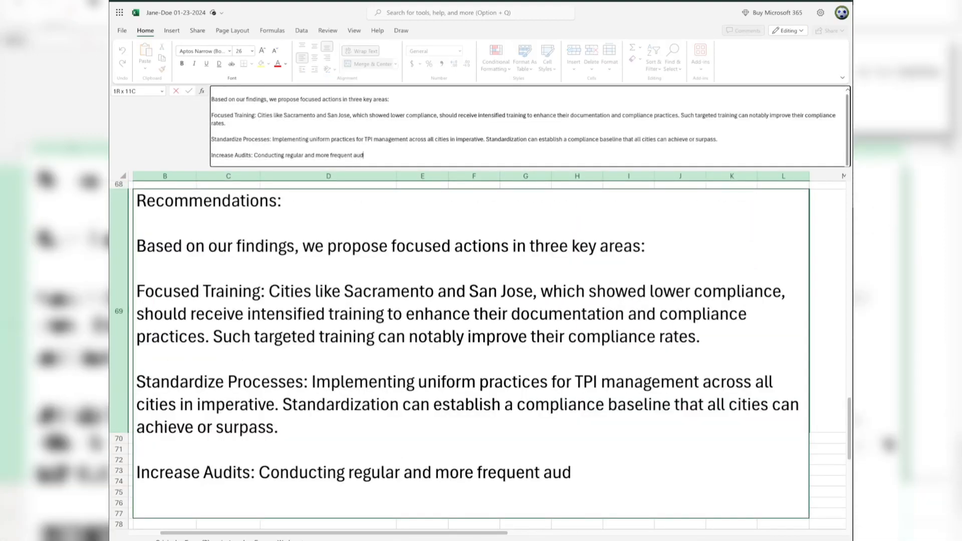
type("its will offer real-time feedback, enabling cities to pr")
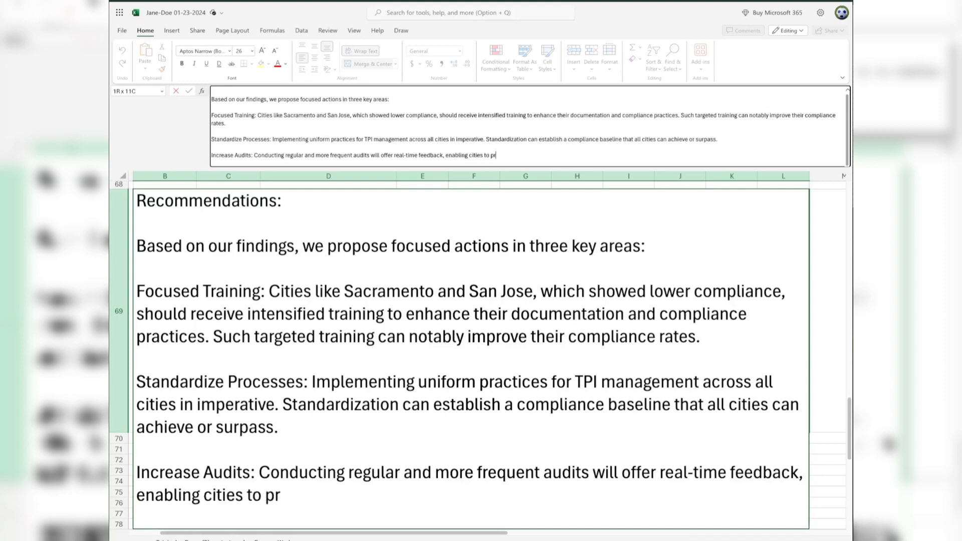
type("omptly refine their practices and boost compliance. A pro")
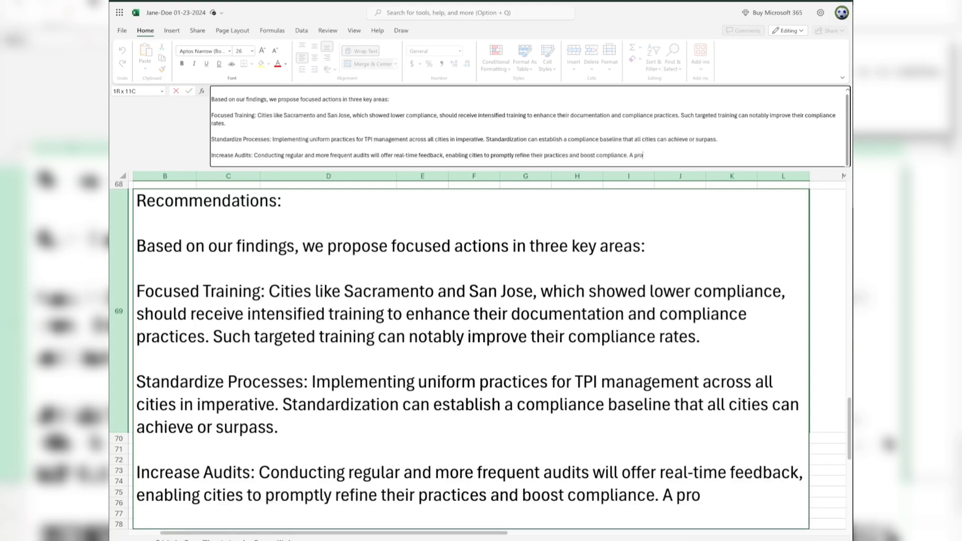
type("active auditing approach will help in identifyin")
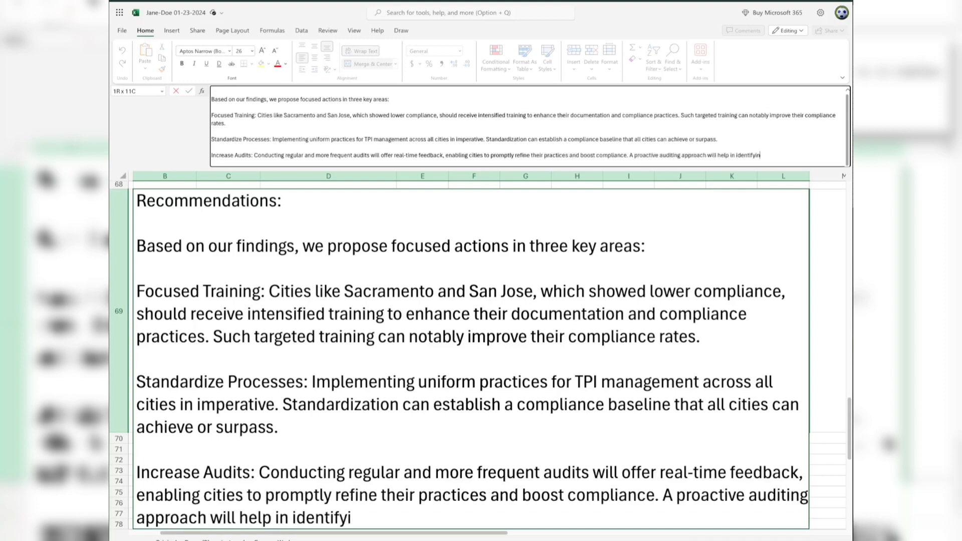
type("g and rectifying non-compliance early on.")
key("Return")
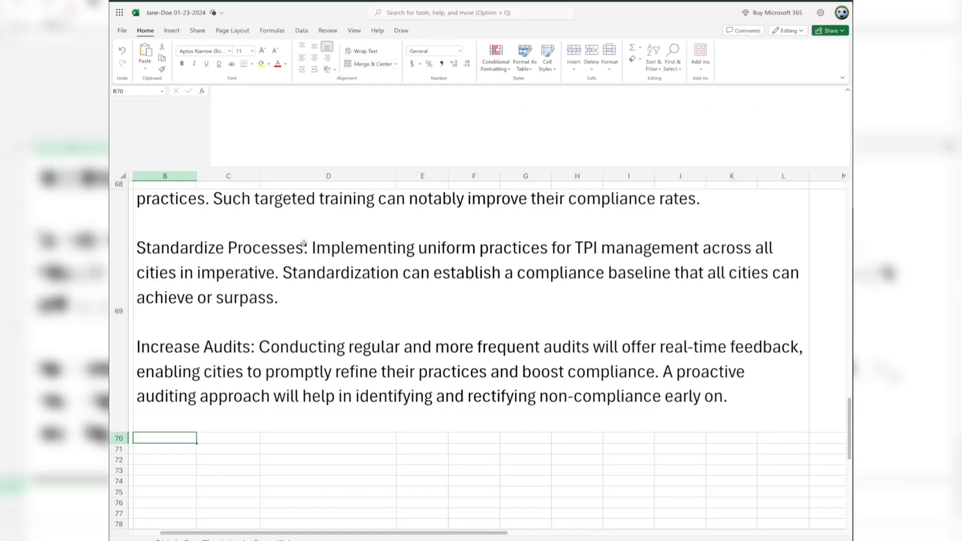
Step: Shrink the formula bar to a single line and adjust the height of row 69 to the recommendations text
left_click_drag(349, 168, 350, 96)
scroll(361, 256, "down", 3)
left_click(351, 300)
left_click_drag(117, 399, 117, 437)
Step: Set the font size of the executive summary and the recommendations, B67 through B69, to 18
left_click_drag(301, 166, 300, 296)
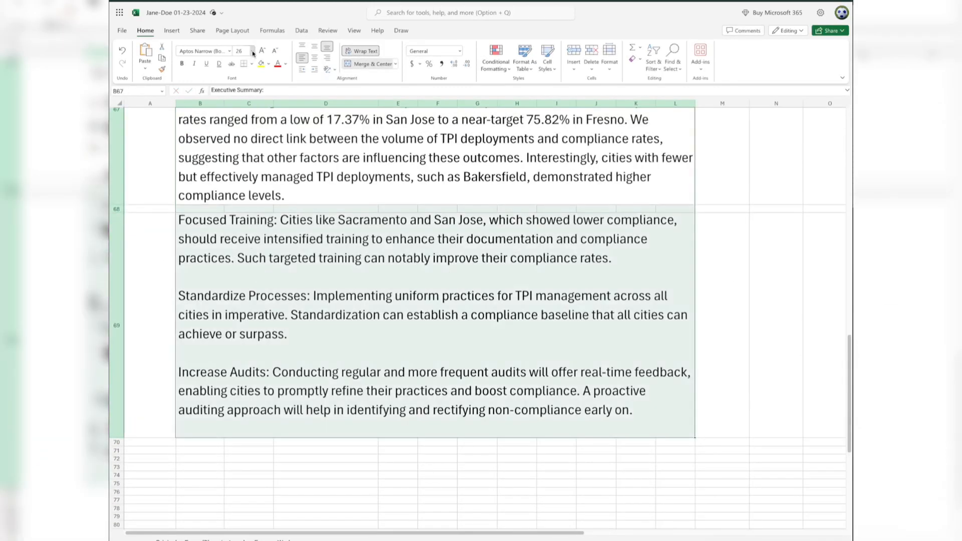
left_click(253, 53)
left_click(242, 151)
left_click(274, 235)
Step: Resize rows 67 and 69 so the executive summary and recommendations fit without surplus space
scroll(275, 234, "up", 2)
double_click(117, 325)
scroll(135, 169, "up", 1)
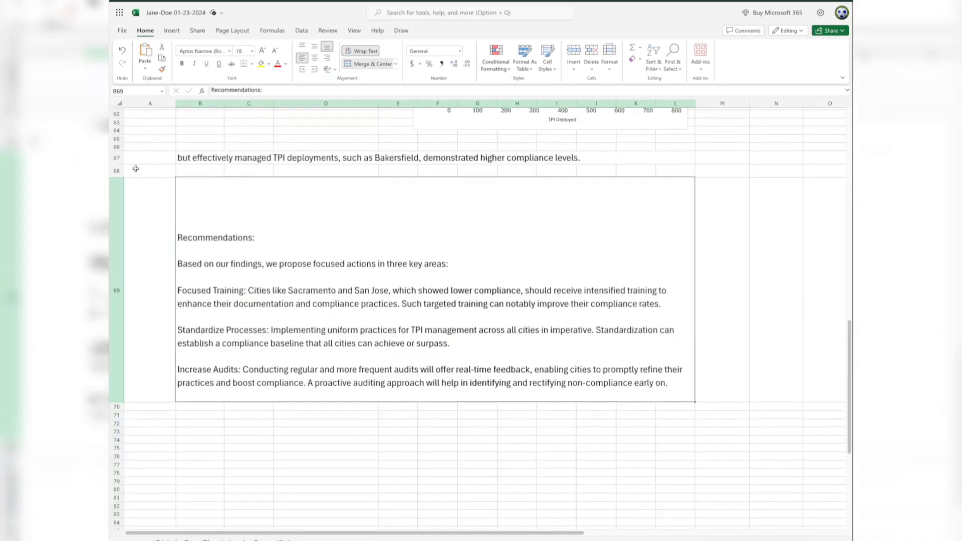
left_click_drag(117, 165, 117, 254)
left_click(126, 478)
left_click_drag(117, 491, 117, 440)
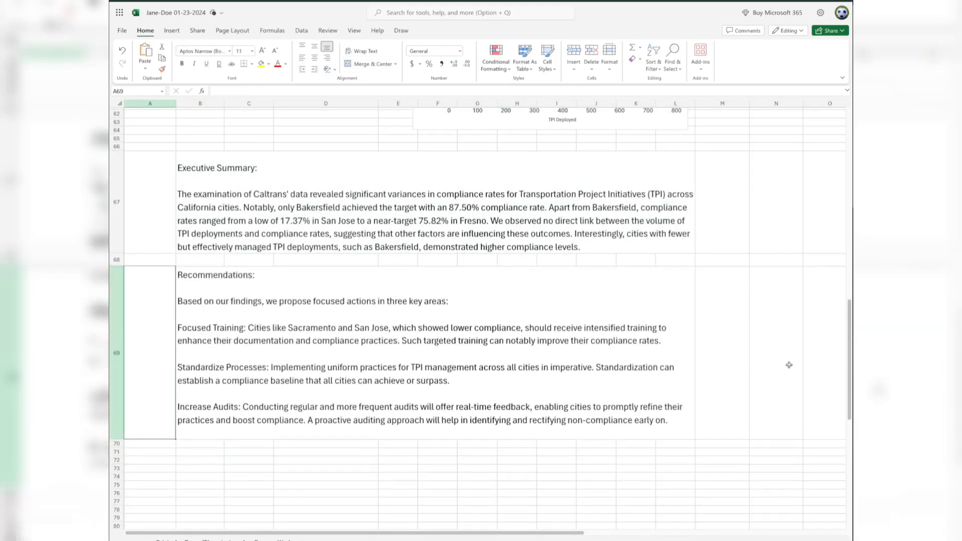
left_click(785, 374)
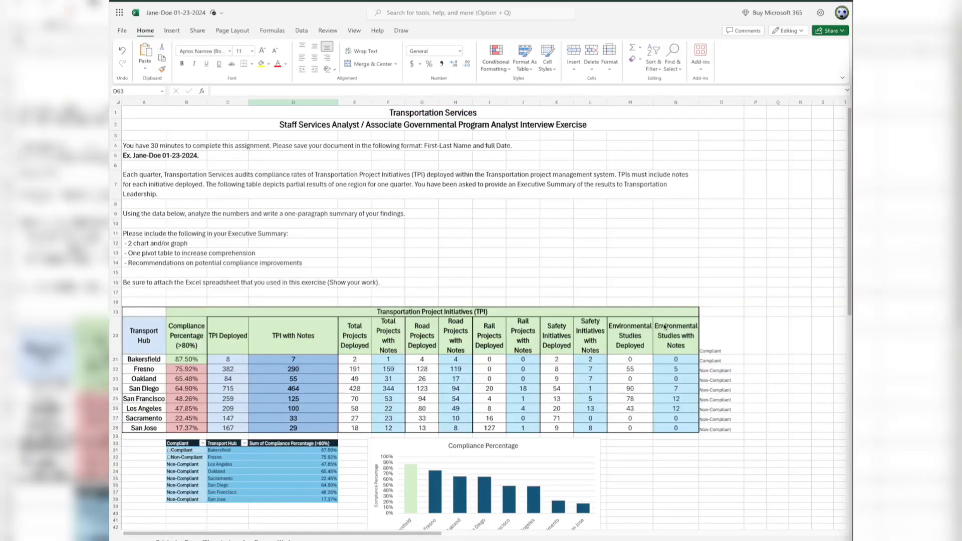
Step: Copy the formatting of the Environmental Studies Deployed cells M20:M28 onto the Compliant column O20:O28
left_click_drag(664, 327, 674, 427)
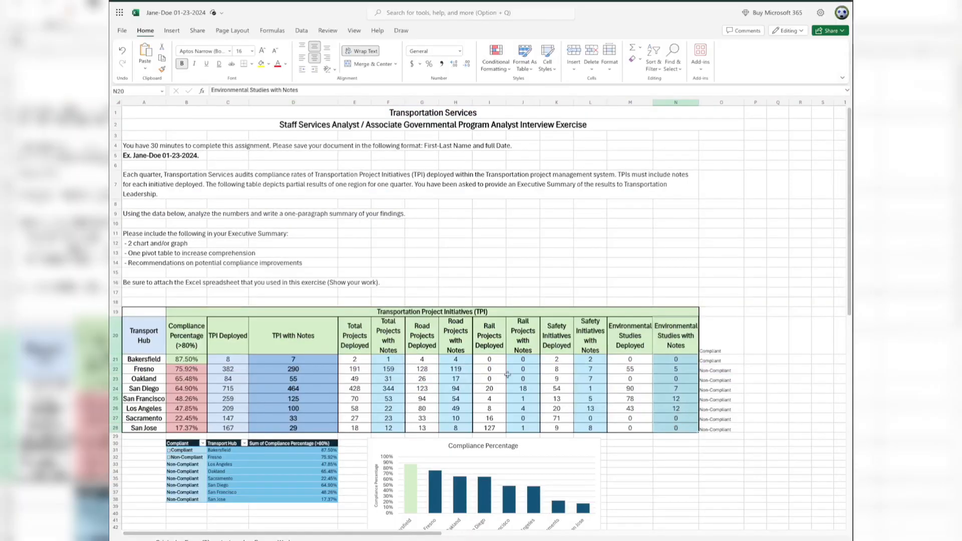
left_click_drag(630, 333, 631, 427)
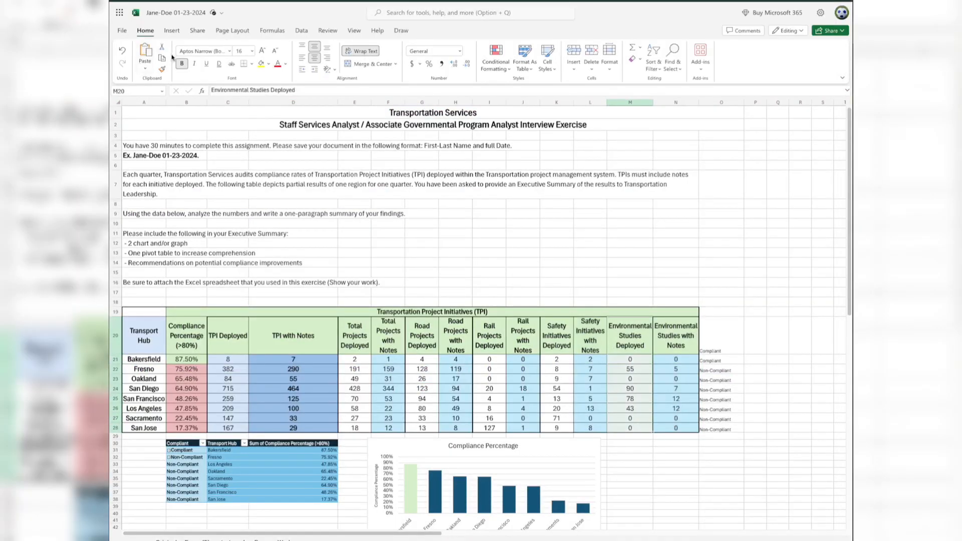
left_click(161, 69)
left_click_drag(722, 333, 726, 426)
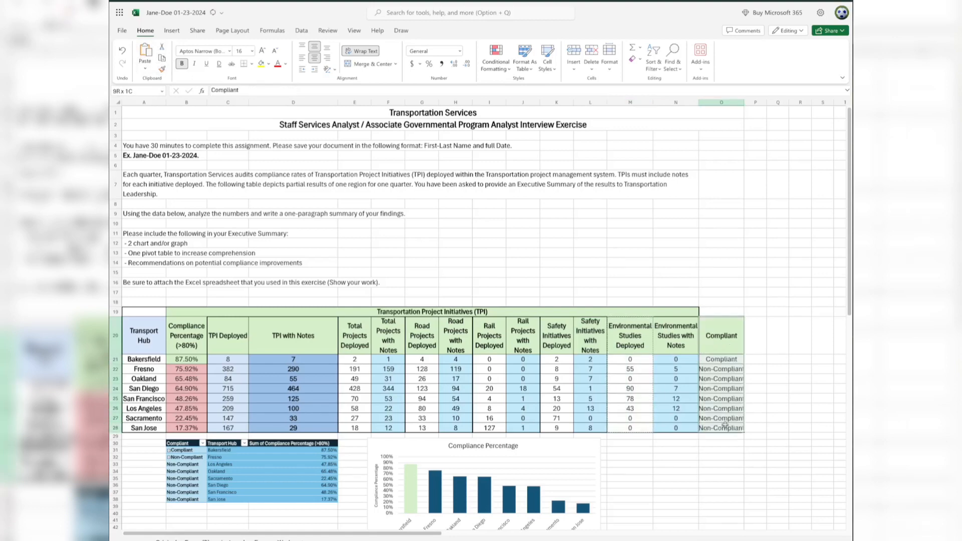
left_click(771, 387)
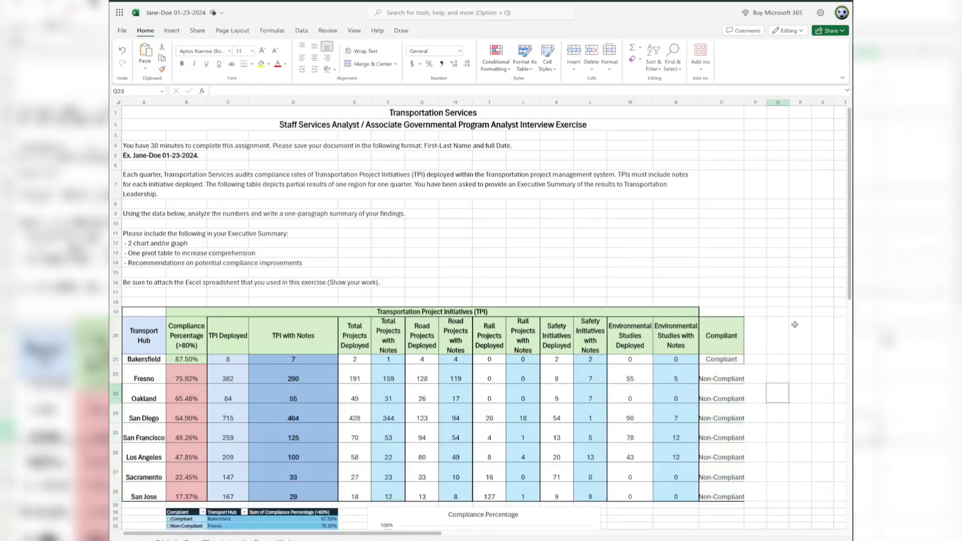
Step: Apply a border to the Compliant cells O20:O28 and autofit the width of column O
left_click_drag(723, 337, 725, 497)
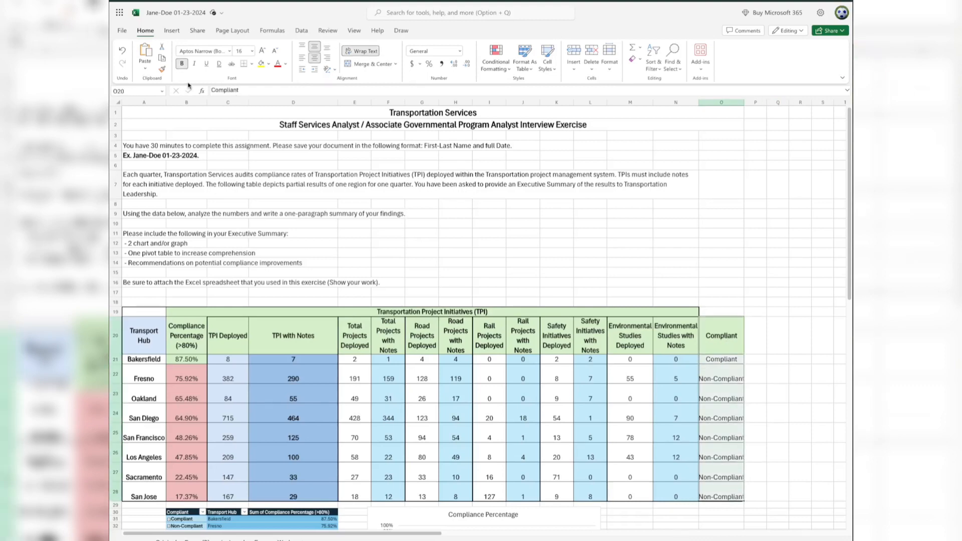
left_click(252, 65)
left_click(283, 97)
double_click(745, 103)
left_click(772, 203)
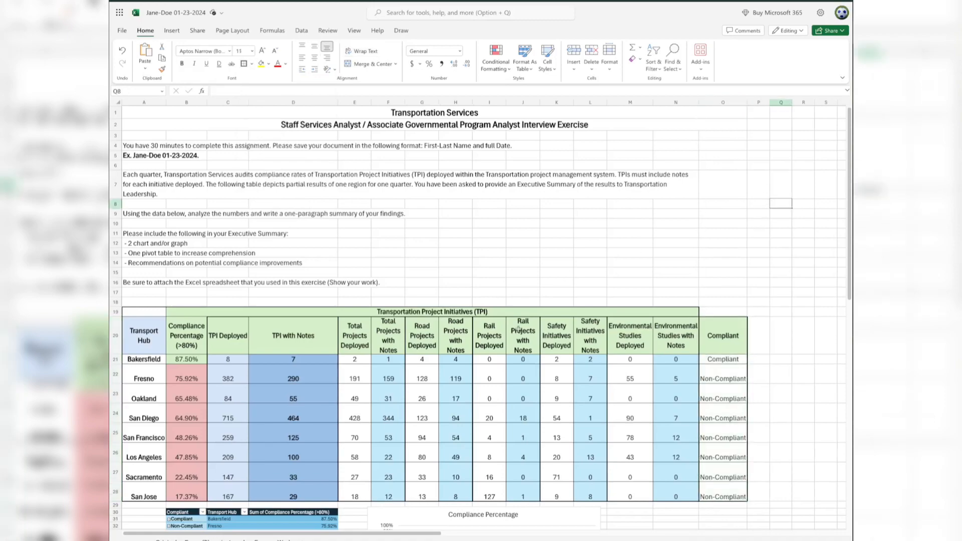
Step: Move the whole PivotTable from B30 to M50, beside the scatter chart
scroll(518, 329, "down", 10)
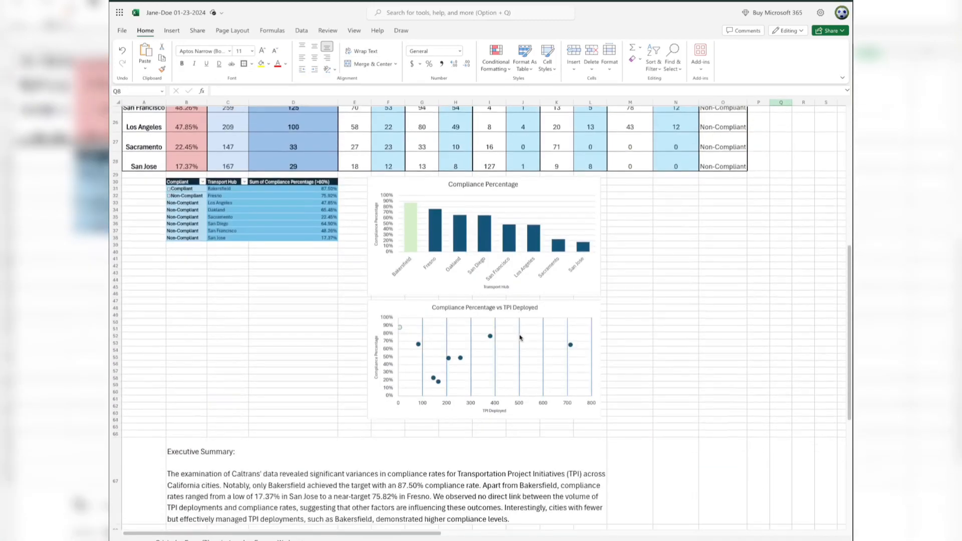
left_click(295, 216)
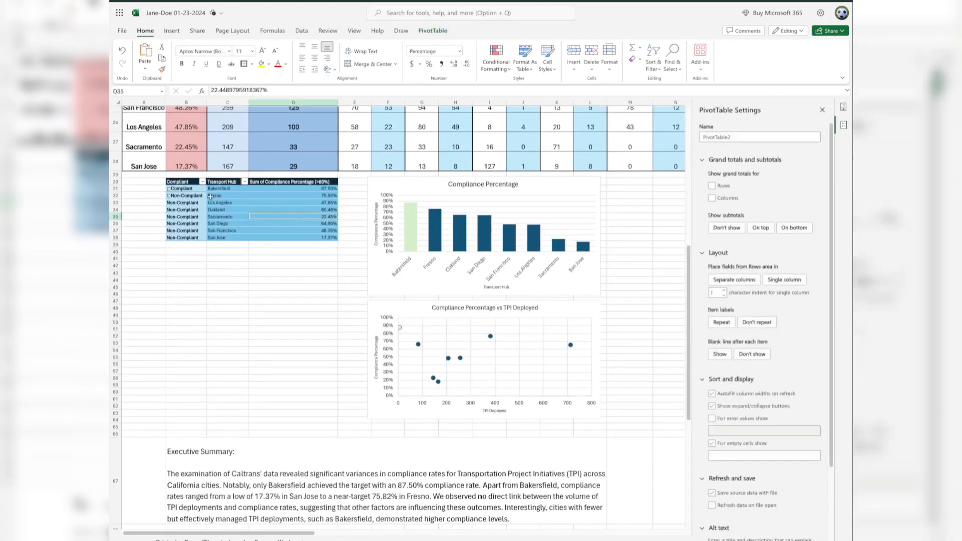
key("ctrl+a")
key("ctrl+x")
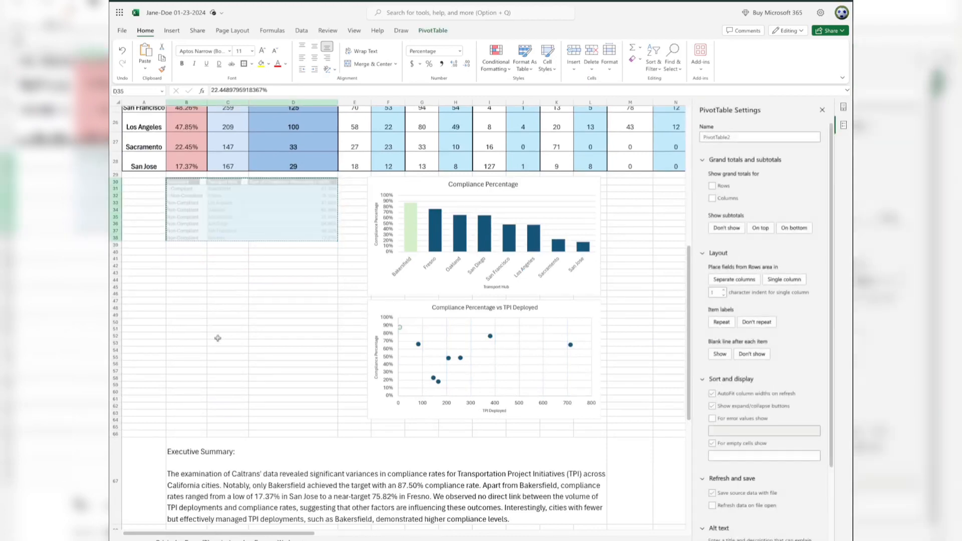
left_click(638, 322)
key("ctrl+v")
Step: Move the Compliance Percentage column chart to column M, below the PivotTable
left_click(571, 214)
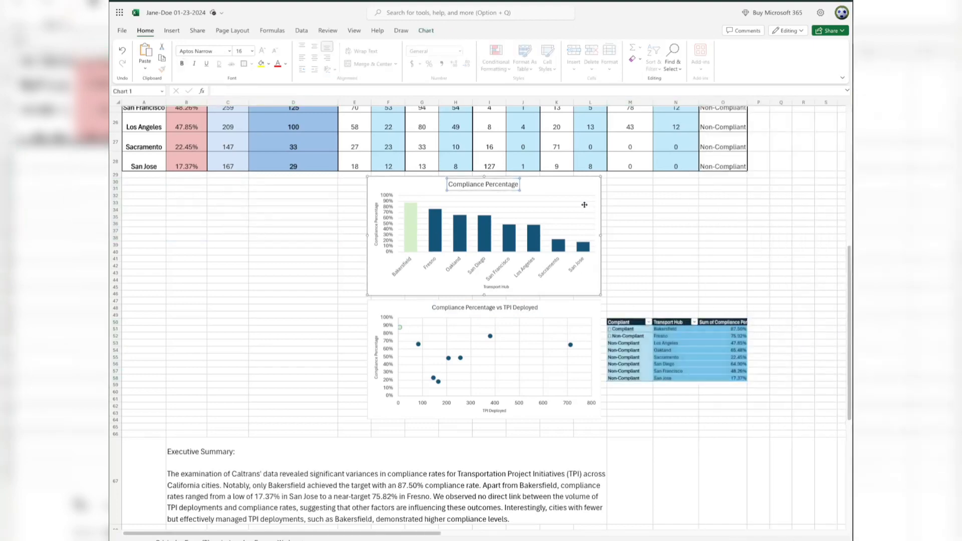
key("ctrl+x")
left_click(621, 405)
key("ctrl+v")
Step: Move the executive summary from B67 to B30, under the data table, and enlarge row 30 to show all its text
left_click(409, 459)
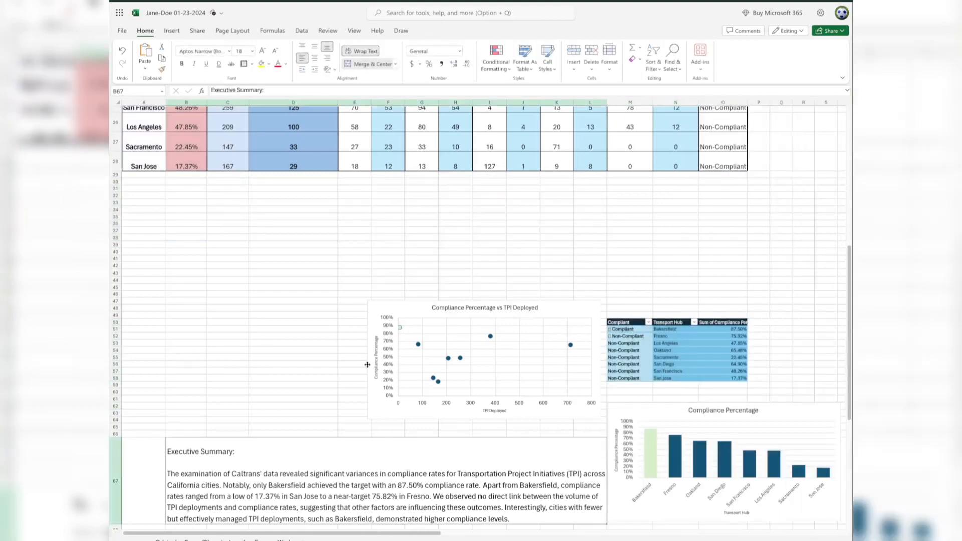
key("ctrl+x")
left_click(182, 184)
key("ctrl+v")
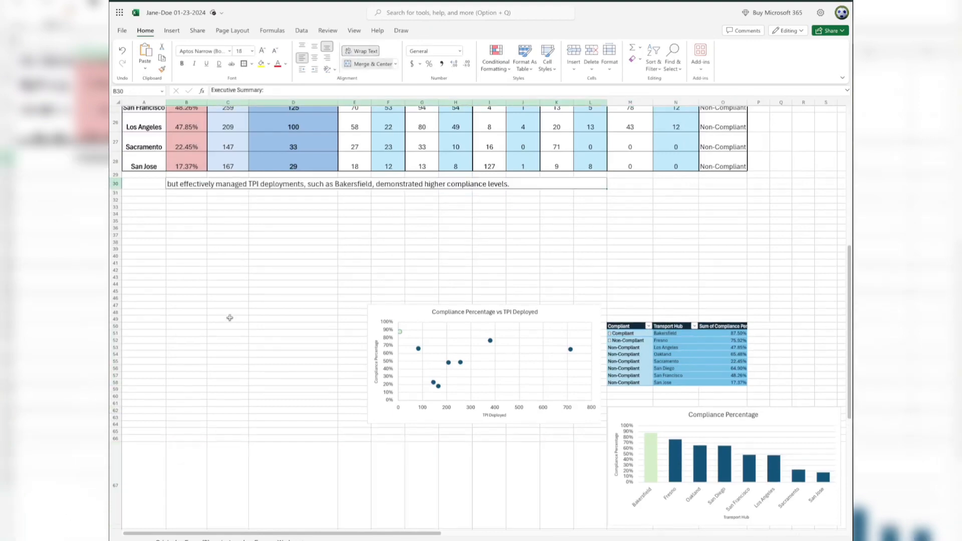
left_click_drag(119, 189, 121, 259)
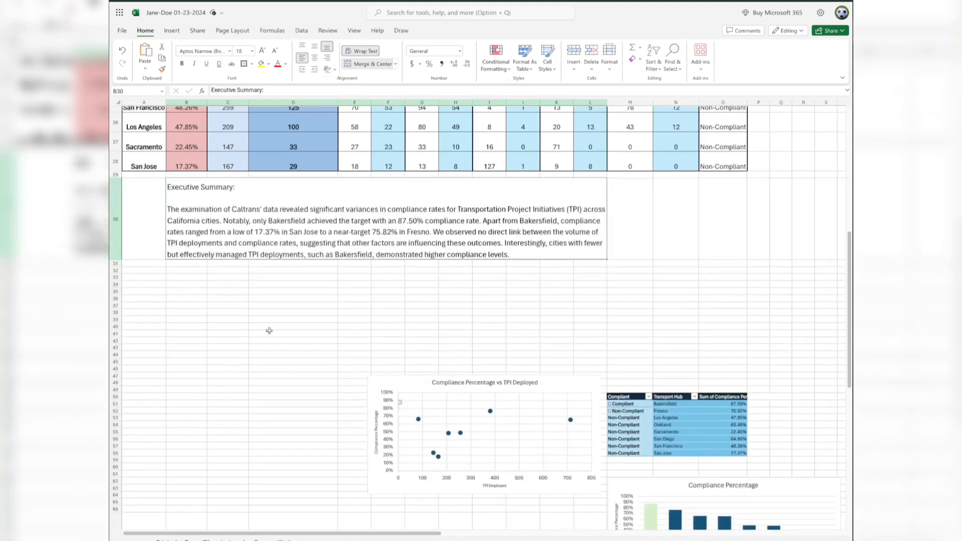
Step: Move the recommendations from B69 to B32, below the executive summary, and enlarge row 32 to show all the text
scroll(269, 331, "down", 5)
left_click(273, 386)
scroll(248, 281, "up", 3)
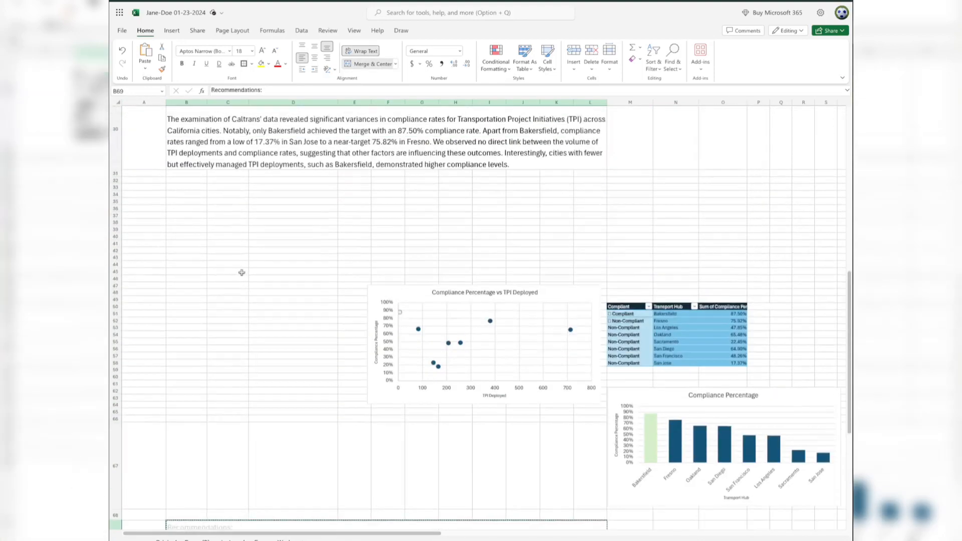
scroll(242, 272, "up", 1)
left_click(202, 200)
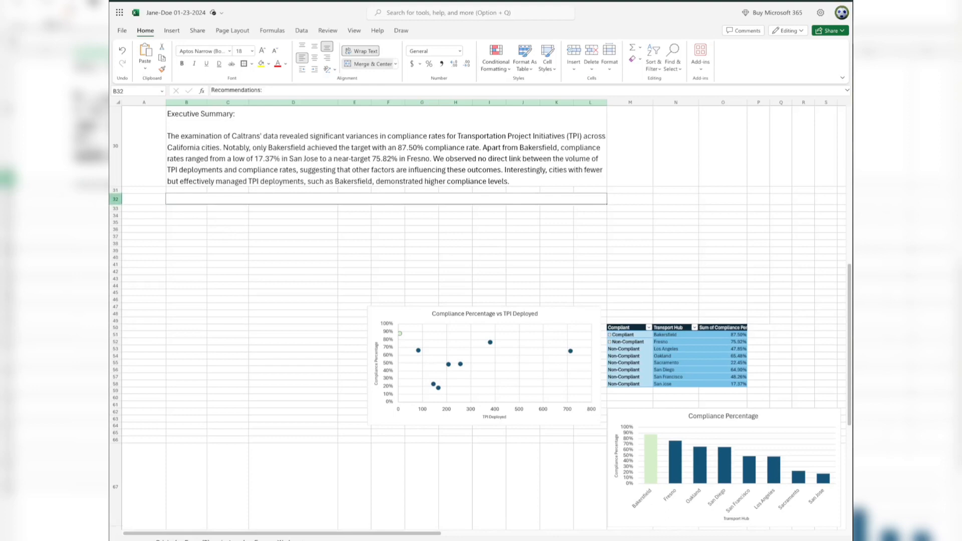
left_click_drag(114, 203, 117, 342)
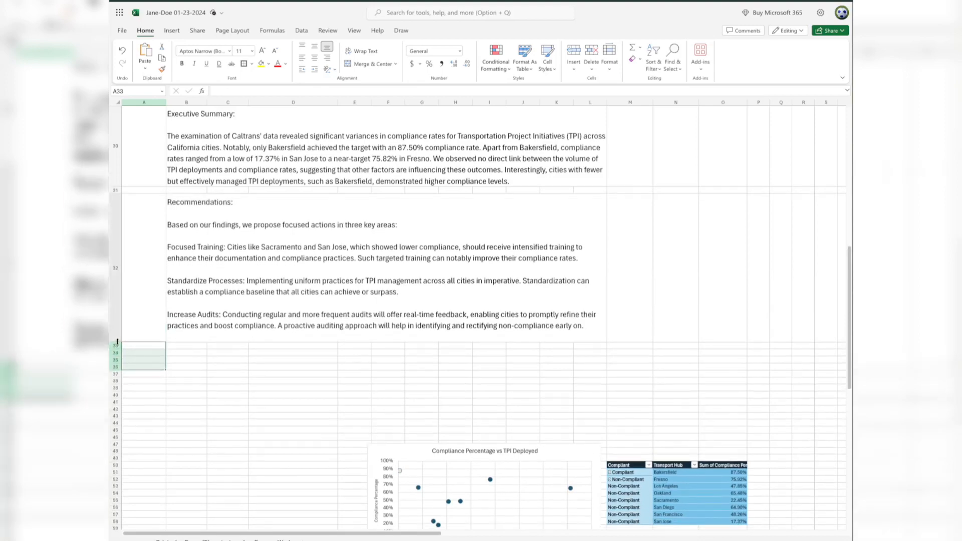
Step: Move the Compliance Percentage vs TPI Deployed scatter chart to column B, directly below the recommendations
left_click(228, 367)
scroll(275, 353, "down", 3)
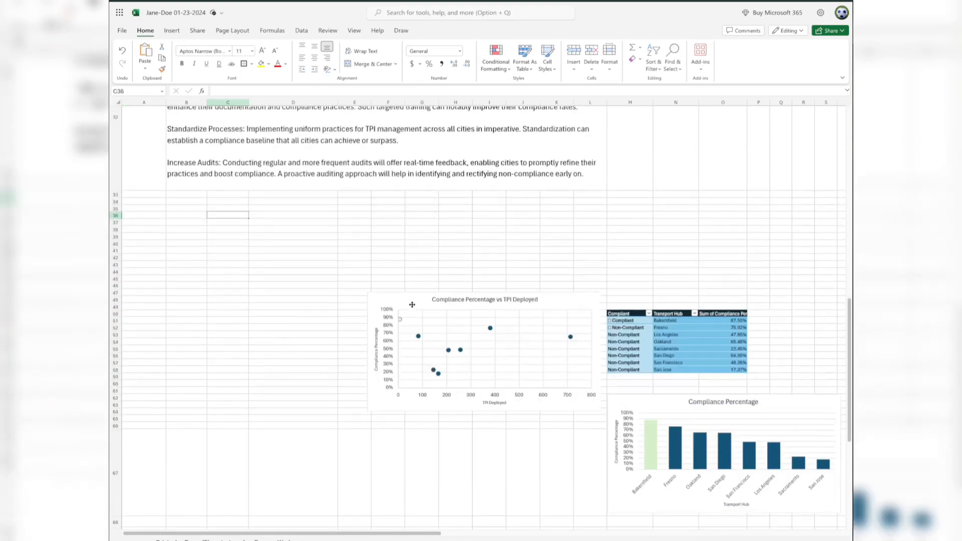
left_click_drag(413, 305, 210, 211)
Step: Move the Compliance Percentage column chart to G34, beside the scatter chart
left_click(663, 397)
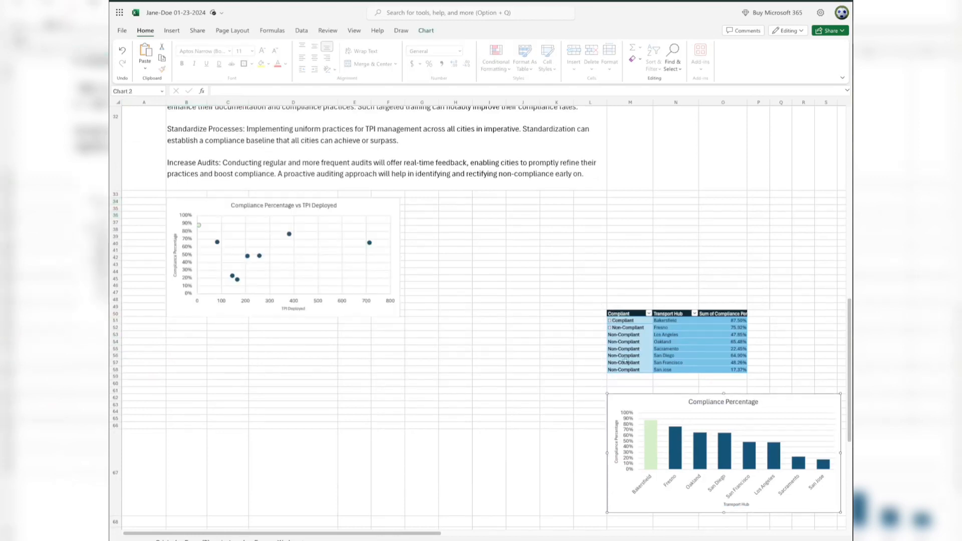
key("ctrl+x")
left_click(411, 201)
key("ctrl+v")
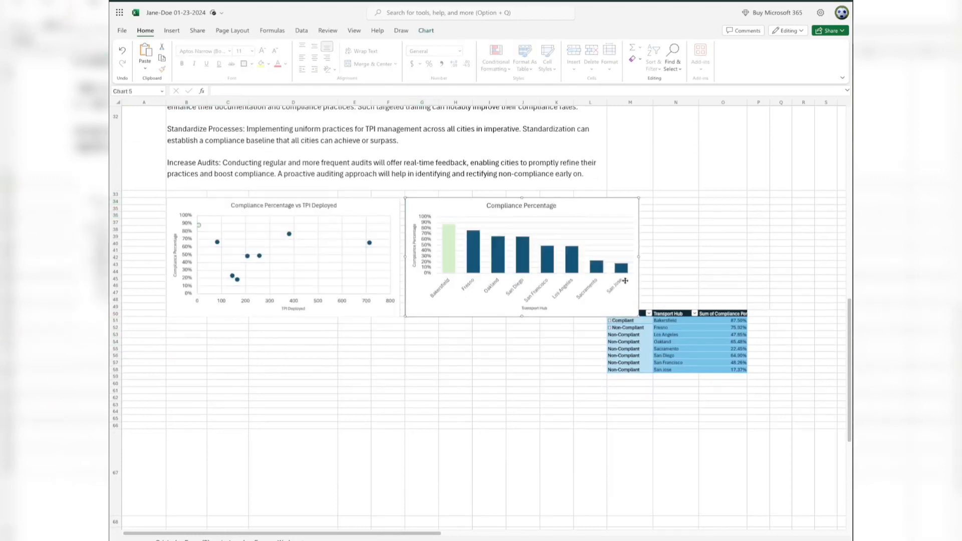
Step: Move the whole PivotTable to B52, below the scatter chart
left_click(677, 328)
key("ctrl+a")
key("ctrl+x")
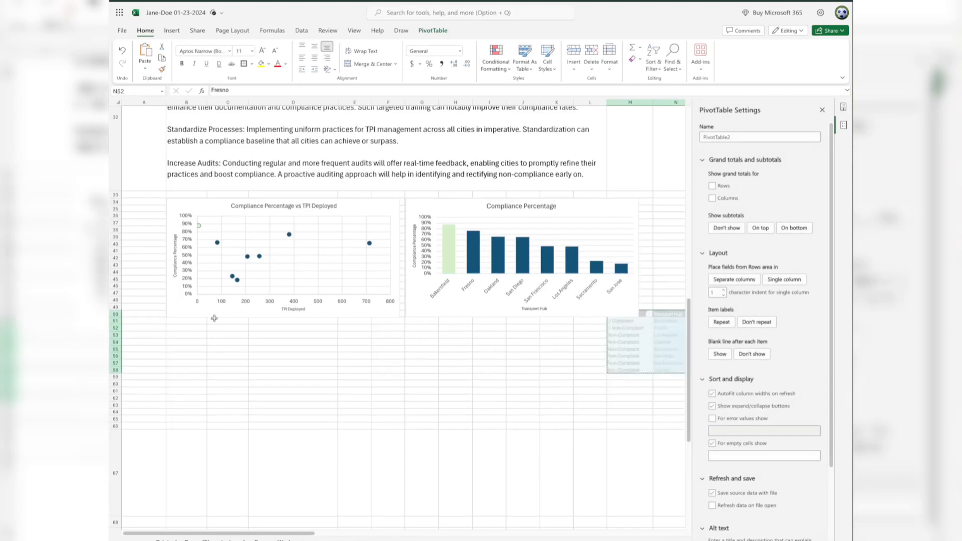
left_click(196, 327)
key("ctrl+v")
left_click(370, 370)
Step: Delete rows 67 through 79, including the enlarged empty rows below the PivotTable
scroll(346, 370, "down", 3)
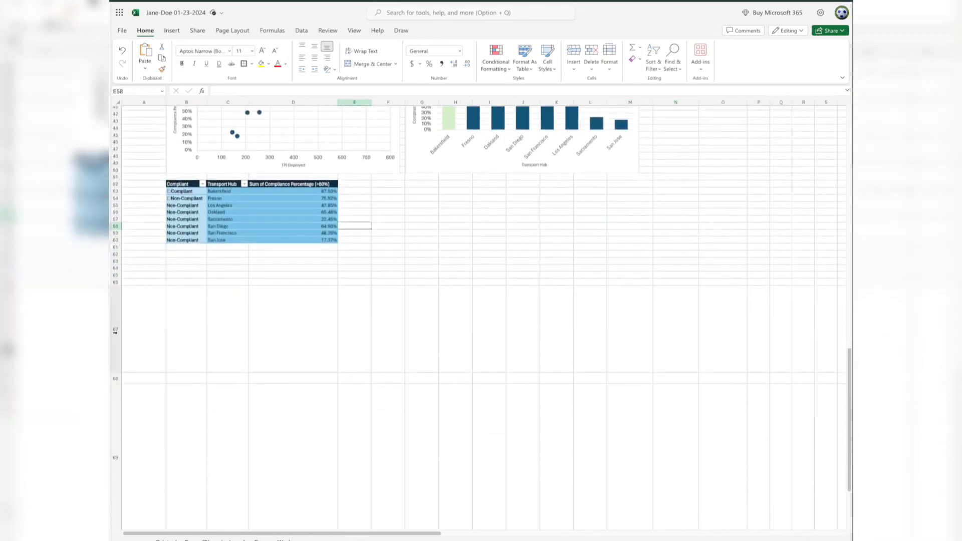
left_click(116, 329)
scroll(150, 381, "down", 1)
scroll(160, 391, "down", 3)
left_click(115, 415, "shift")
right_click(116, 417)
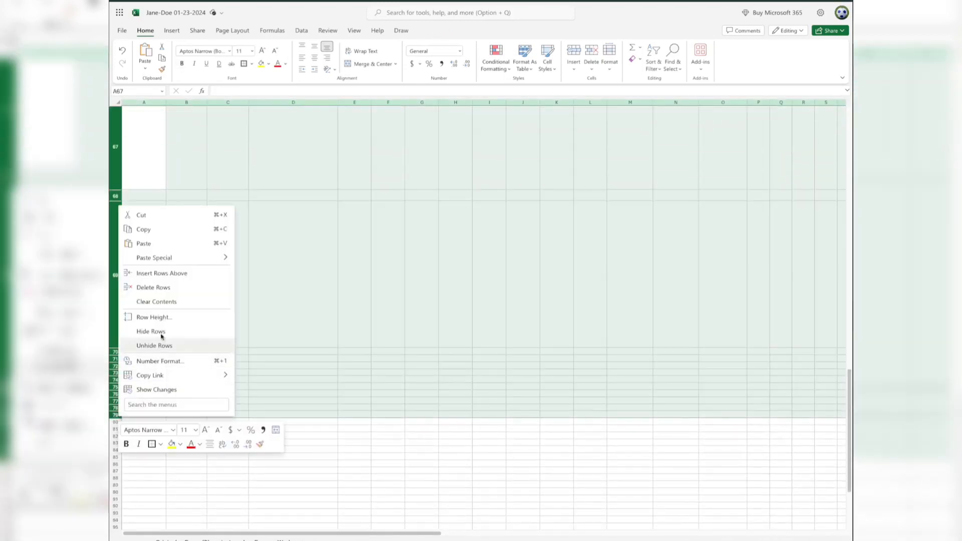
left_click(165, 288)
scroll(607, 318, "up", 3)
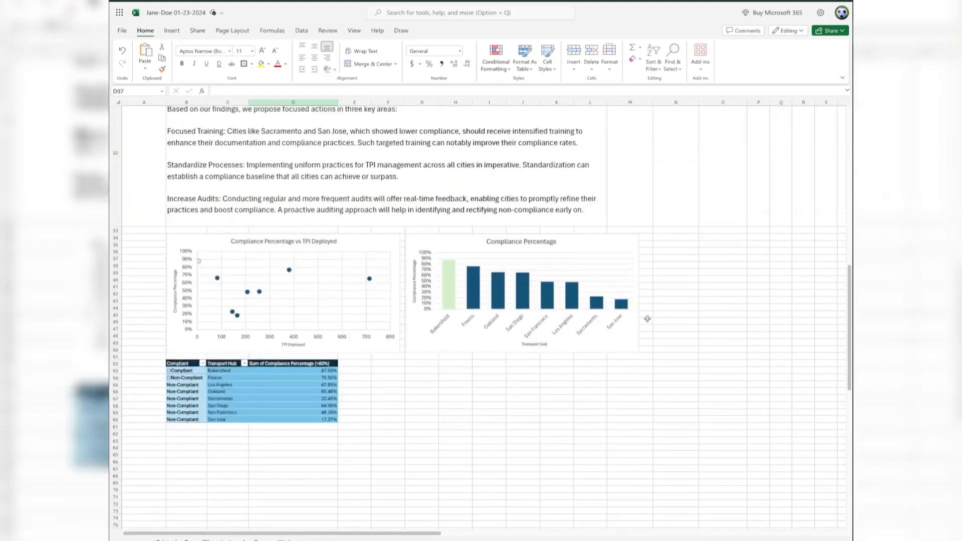
scroll(647, 319, "up", 5)
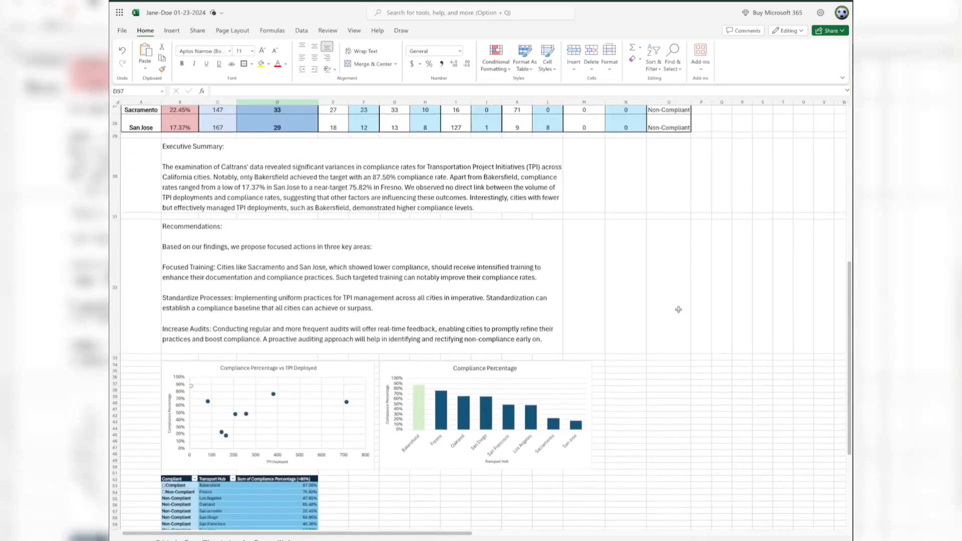
scroll(678, 309, "down", 3)
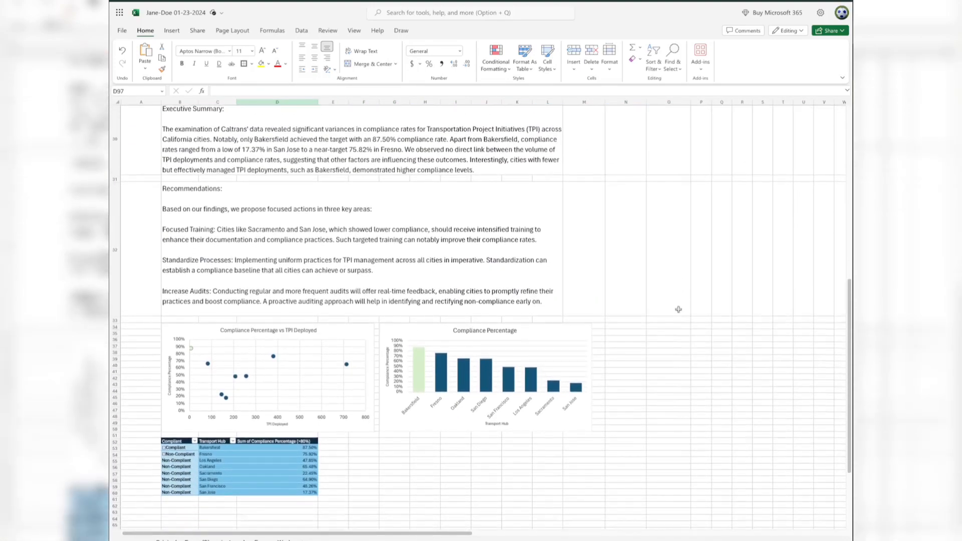
scroll(679, 310, "up", 1)
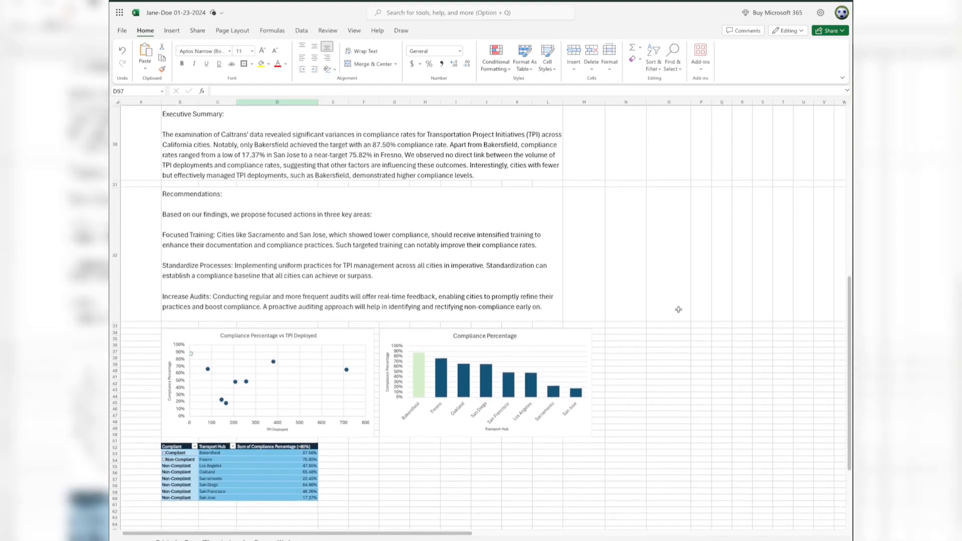